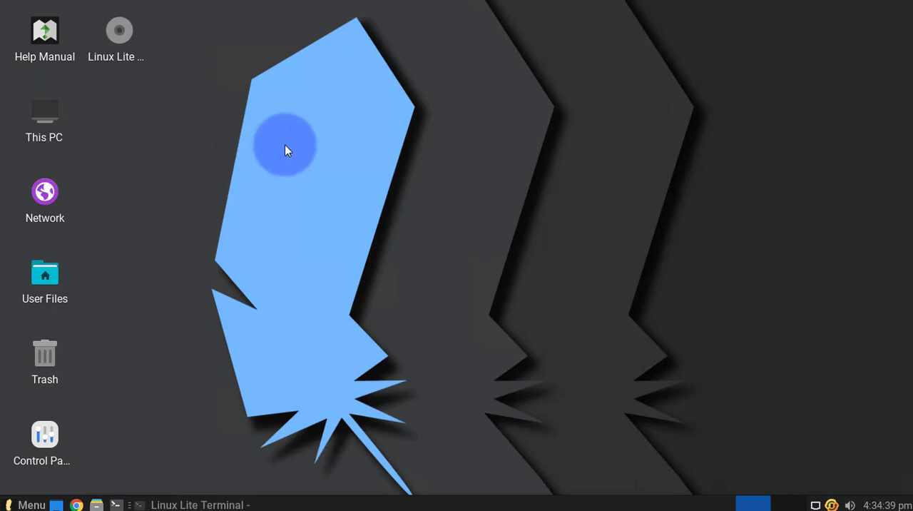
Bring up the terminal window and examine the egrep virtualization check of /proc/cpuinfo and its output.
click(187, 505)
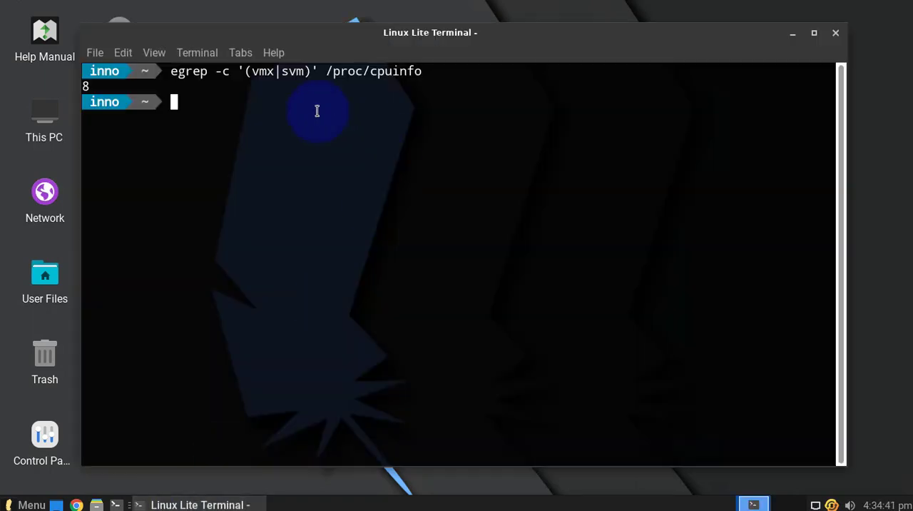
drag(324, 42, 347, 45)
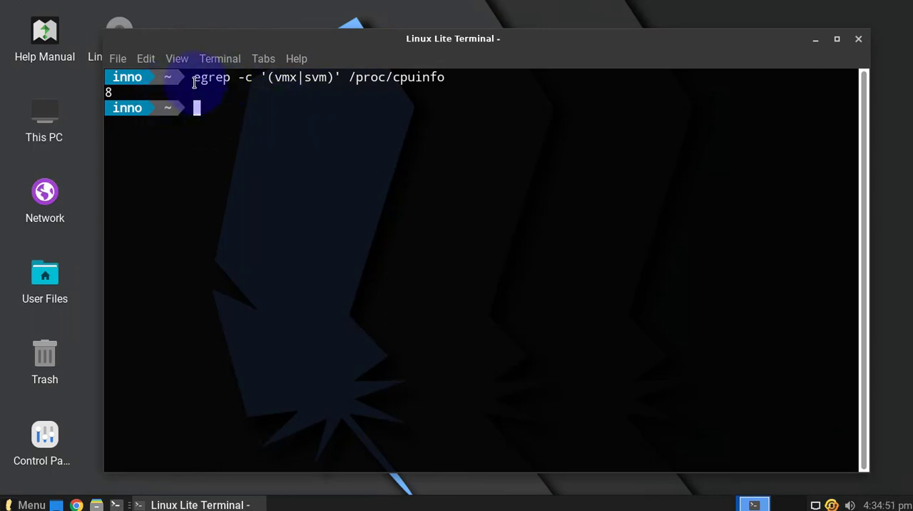
drag(194, 76, 295, 78)
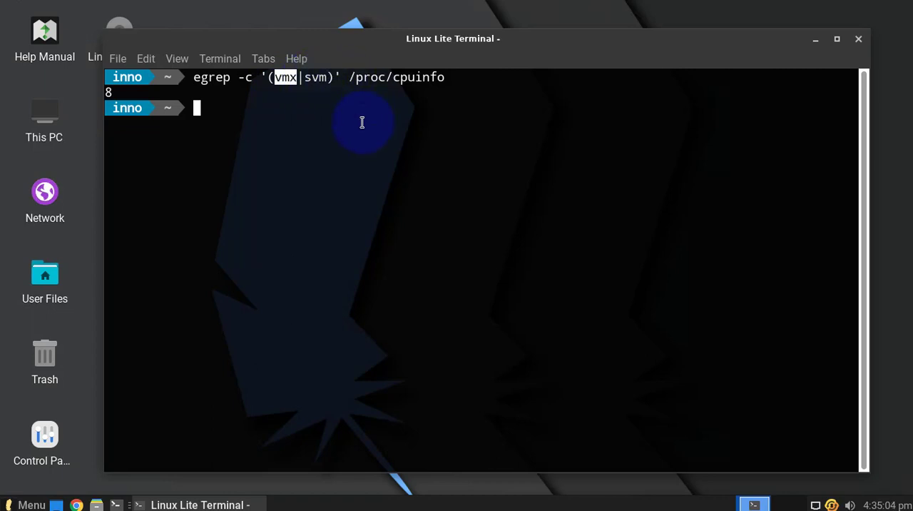
drag(449, 78, 349, 78)
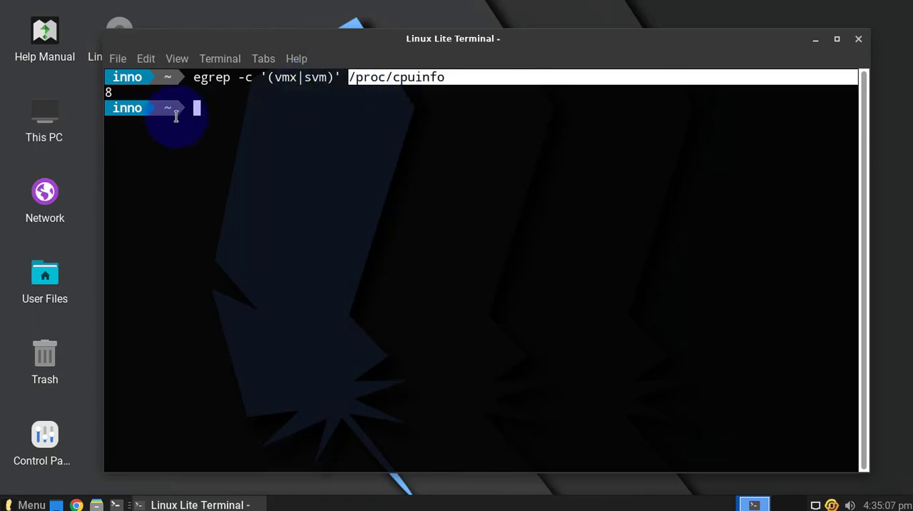
click(118, 93)
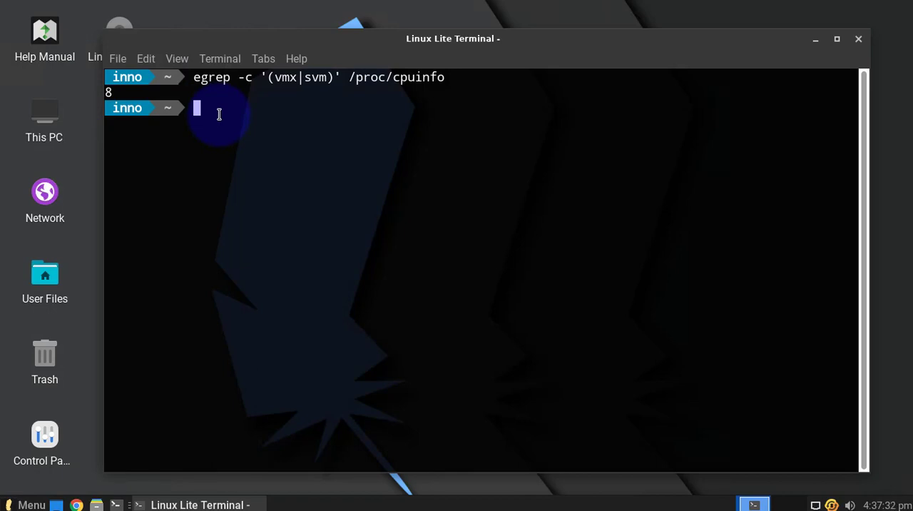
Check disk space with df -h and examine the available space on /dev/sda3.
text(df -h)
key(Return)
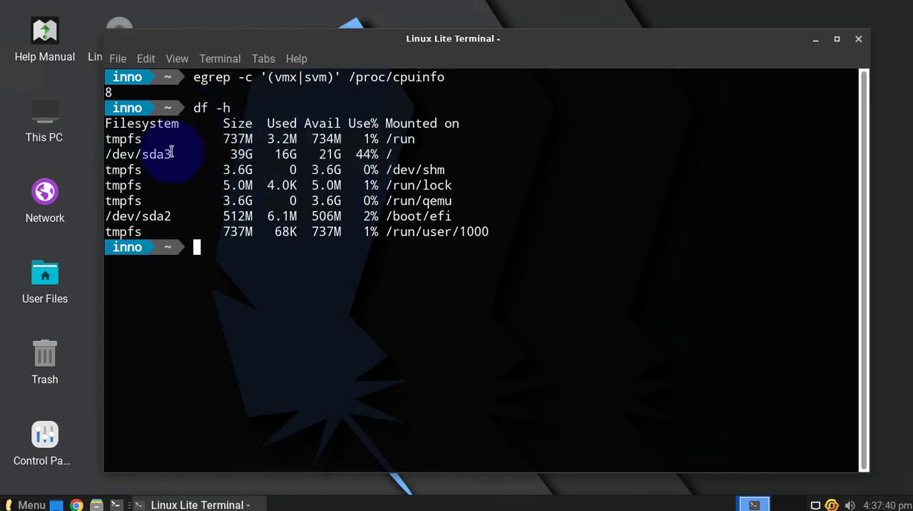
double_click(330, 154)
drag(182, 154, 104, 154)
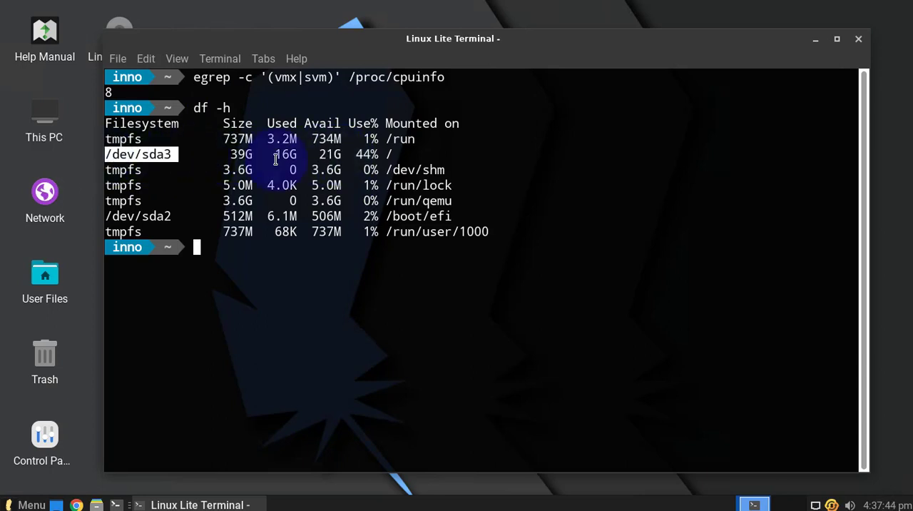
drag(341, 154, 318, 154)
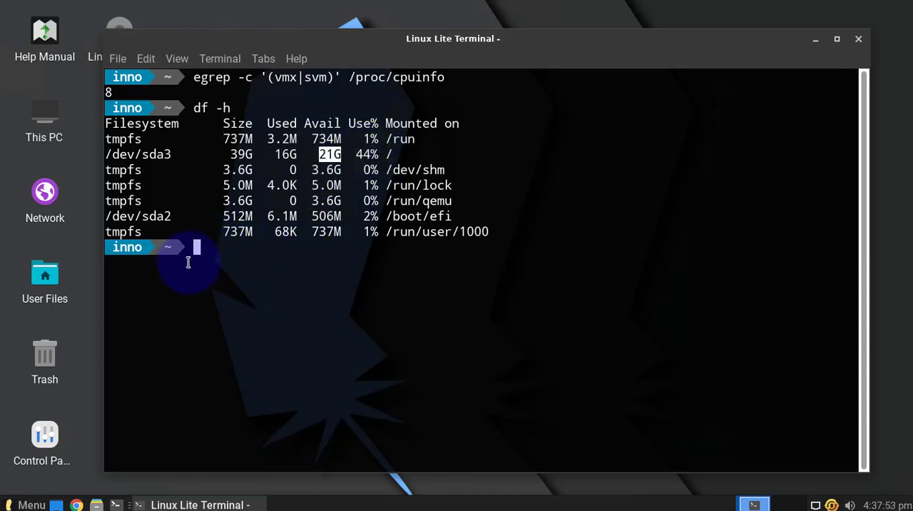
click(212, 250)
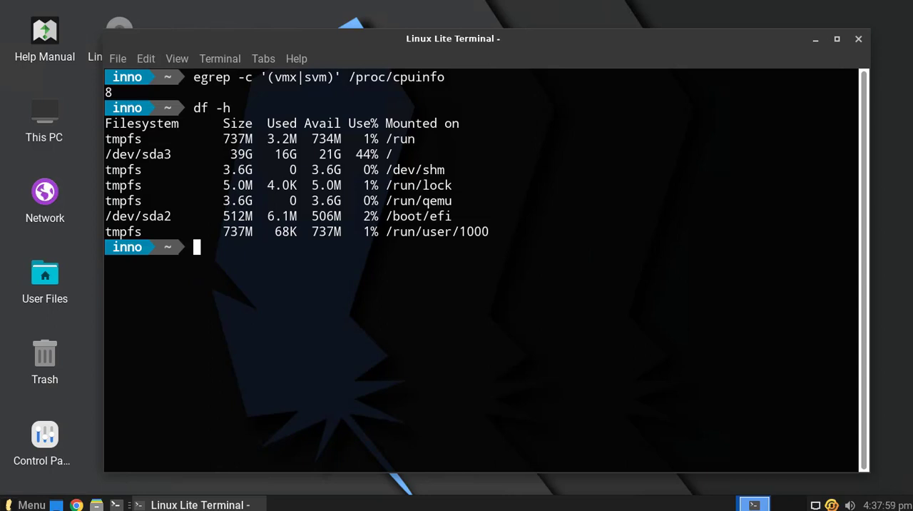
Check the computer's total memory by running grep MemTotal /proc/meminfo.
text(grep ME)
key(BackSpace)
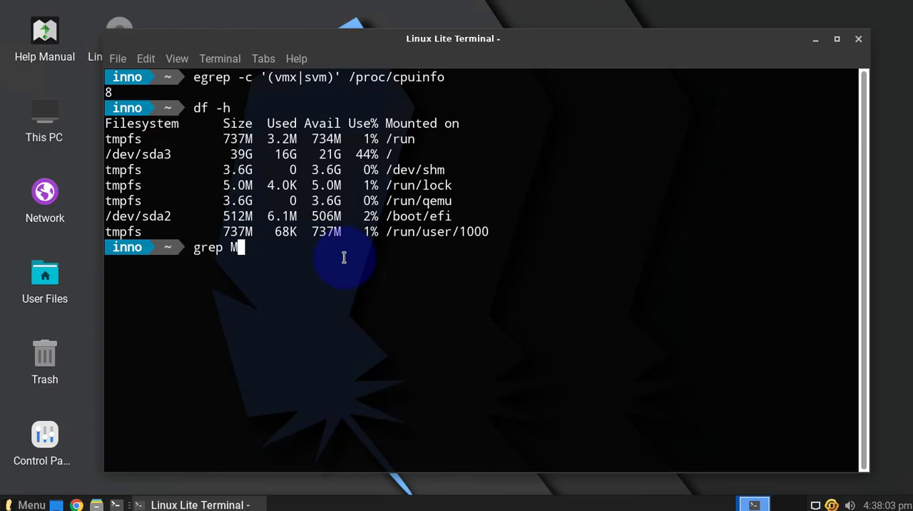
text(emTotal)
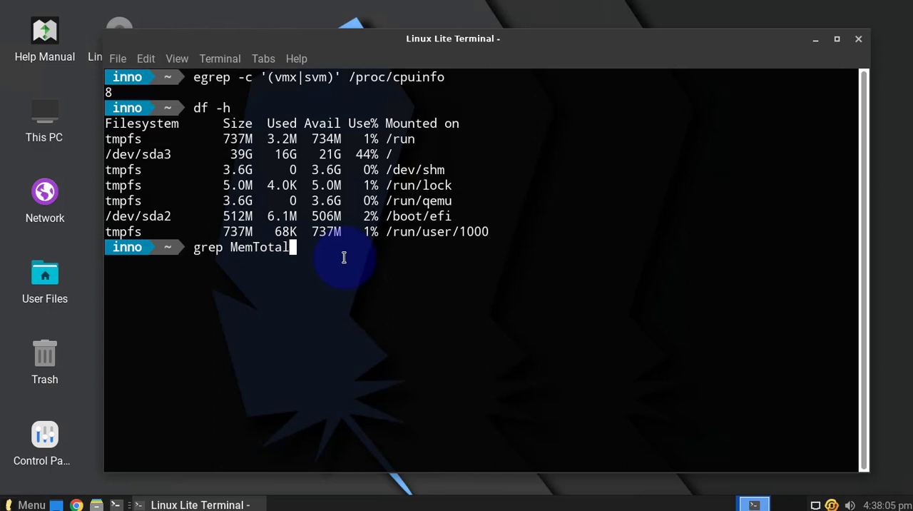
text( /proc/meminfo)
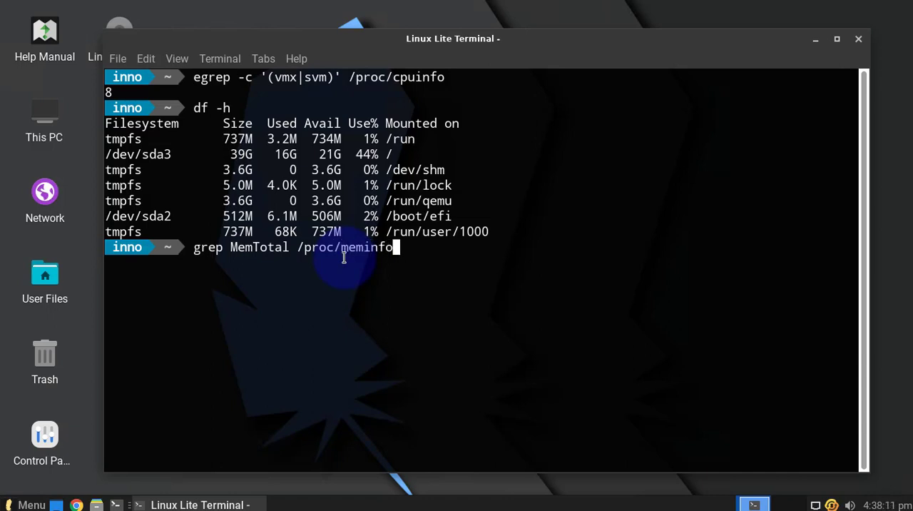
key(Return)
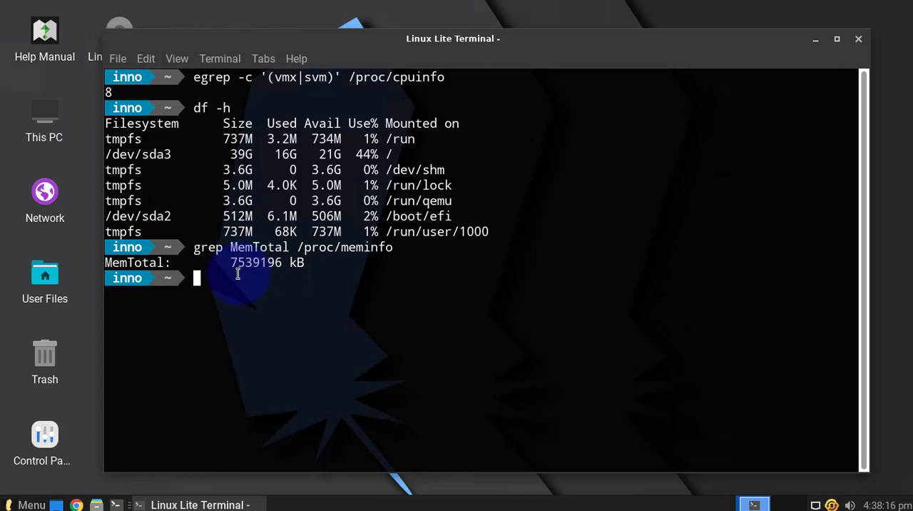
Clear the terminal output.
text(clear)
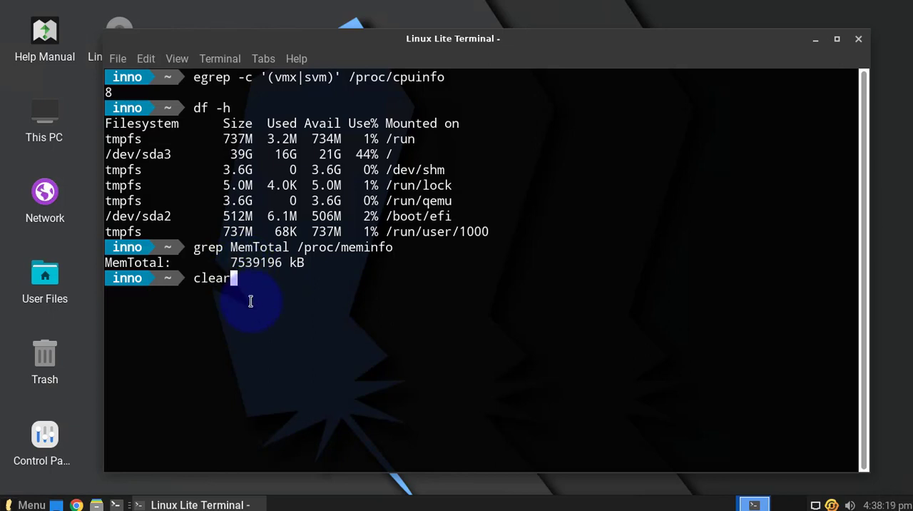
key(Return)
key(Return)
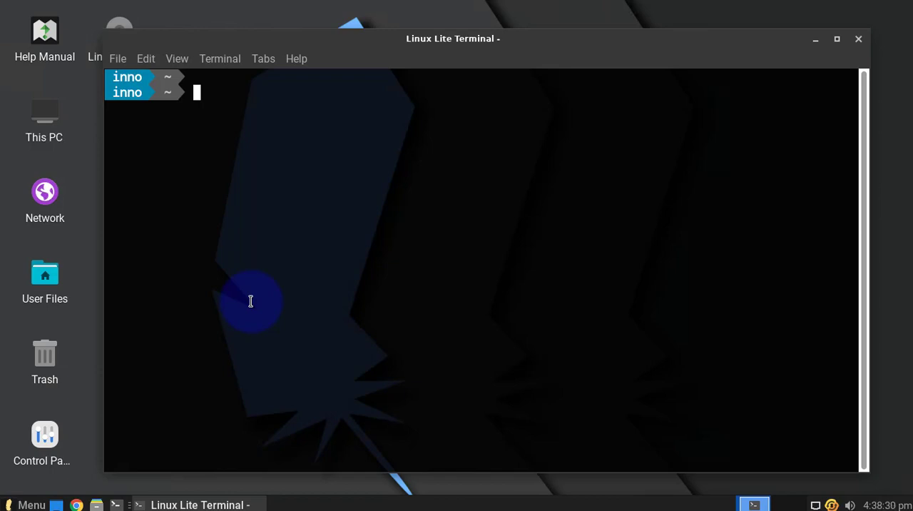
Change to the Downloads directory and list its files to check for the Ubuntu ISO image.
text(cd Do)
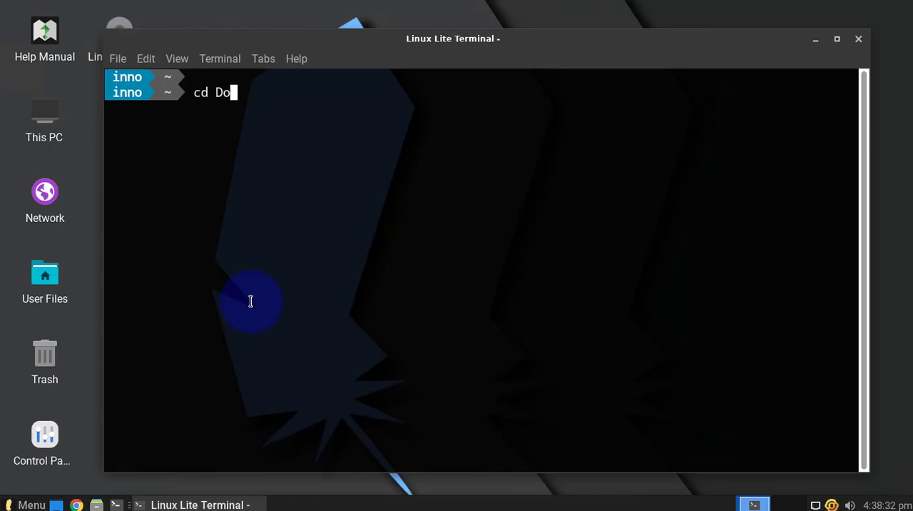
text(wnloads)
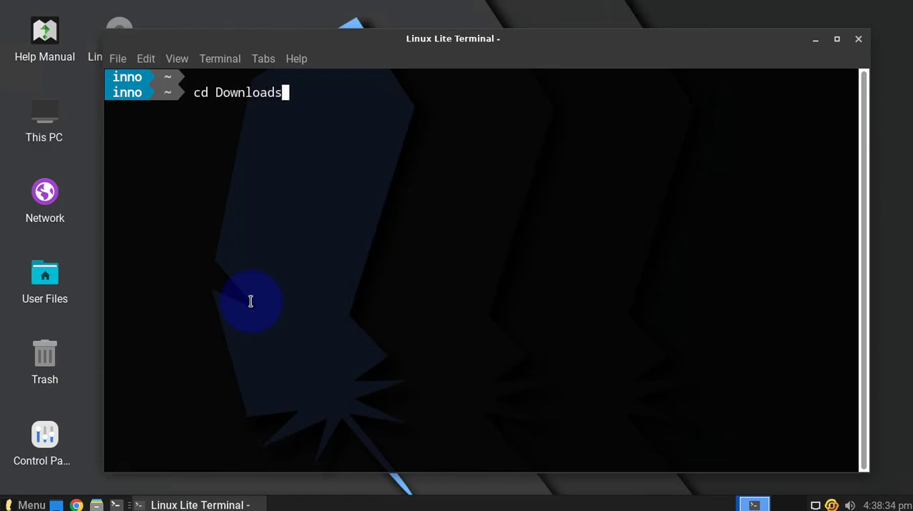
key(Return)
text(ls)
key(Return)
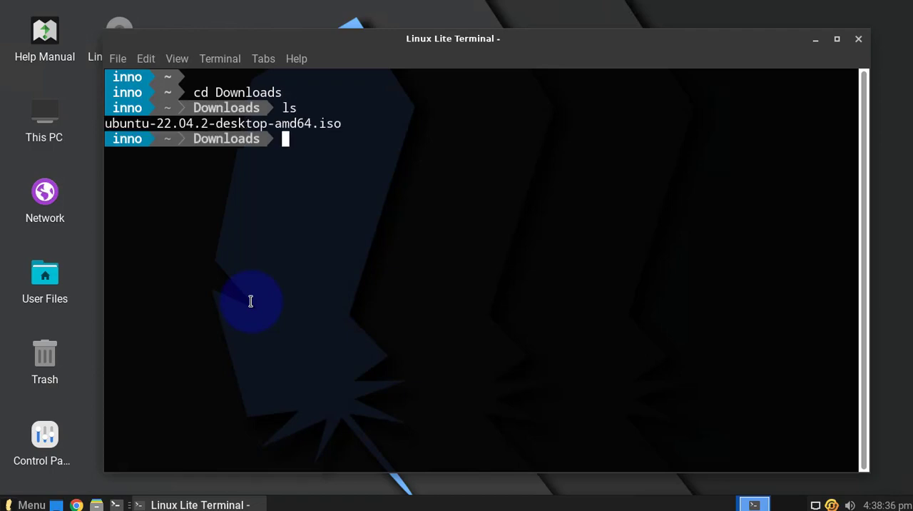
drag(341, 124, 75, 128)
click(316, 142)
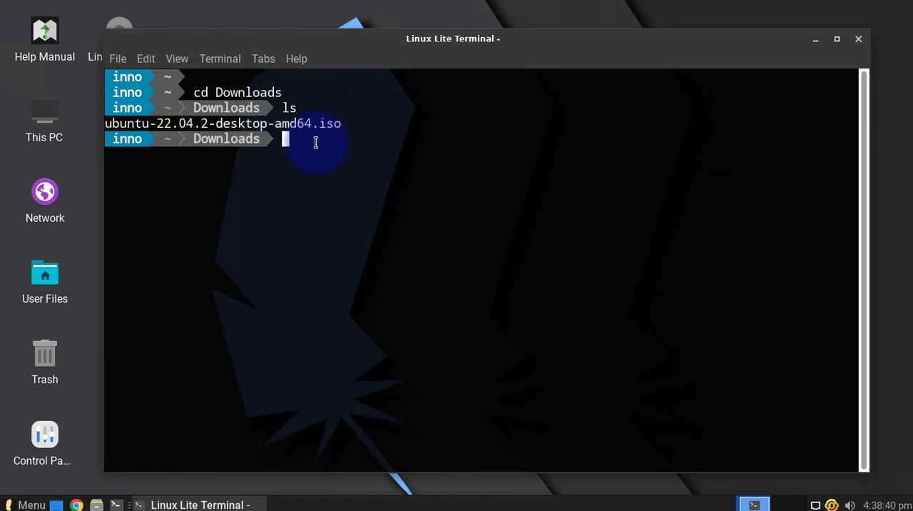
key(Return)
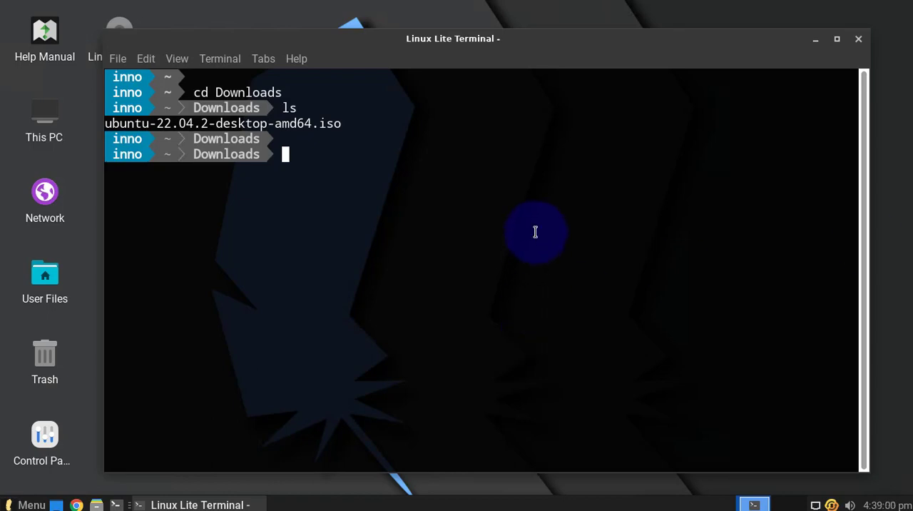
Update the package lists and install virt-manager by running sudo apt update && sudo apt install virt-manager -y.
text(sudo apt ud)
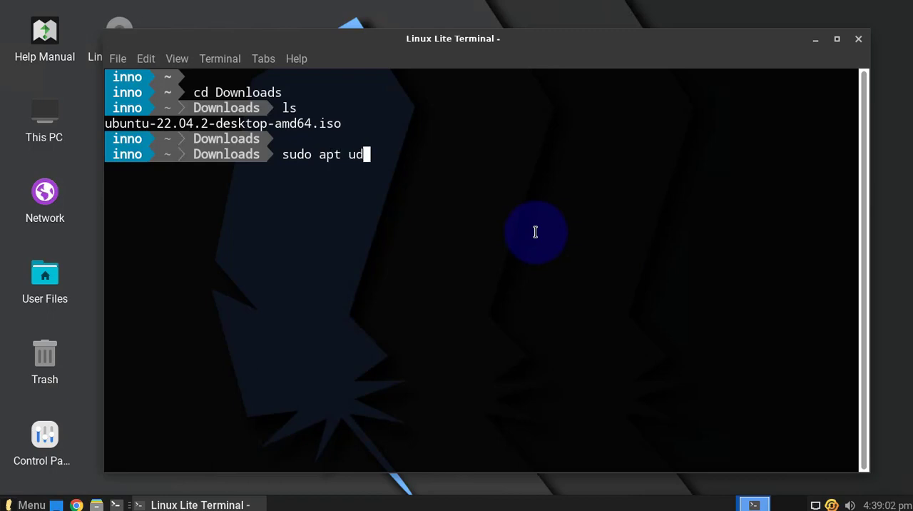
text(a)
key(BackSpace)
key(BackSpace)
text(pdate )
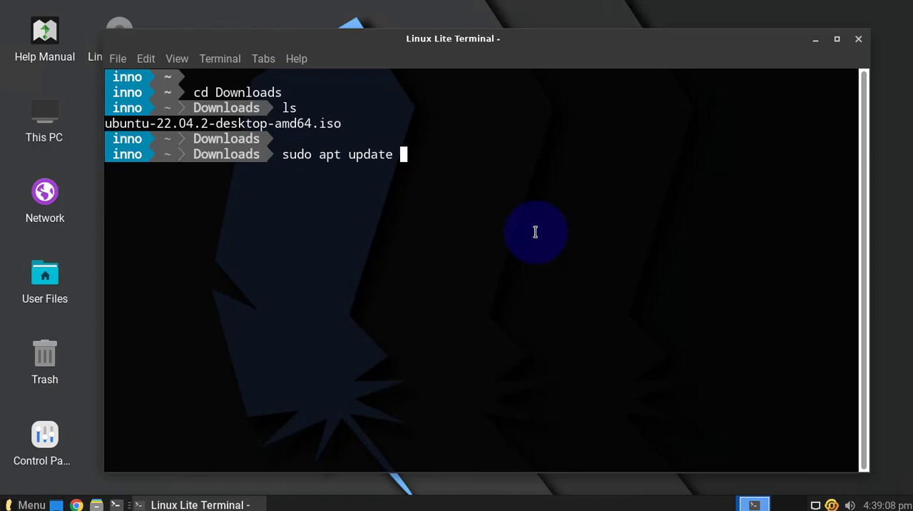
text(&& sudo ap)
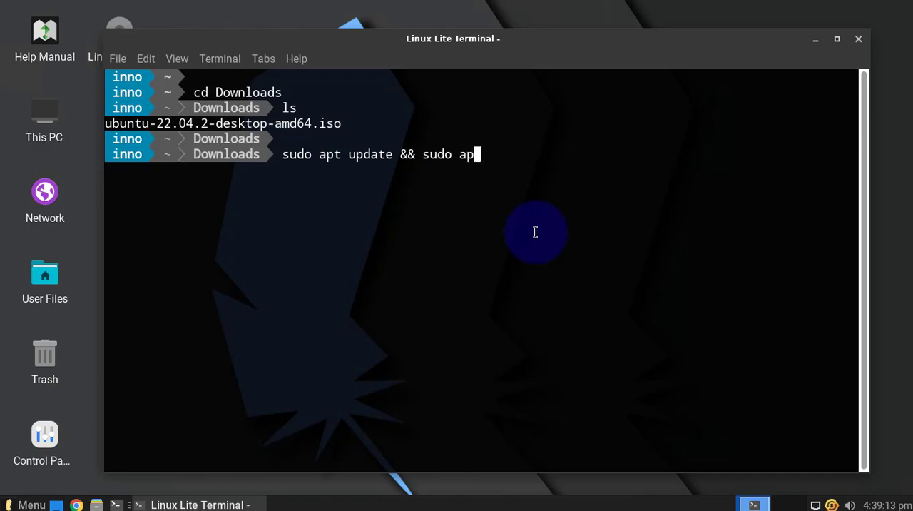
text(t install )
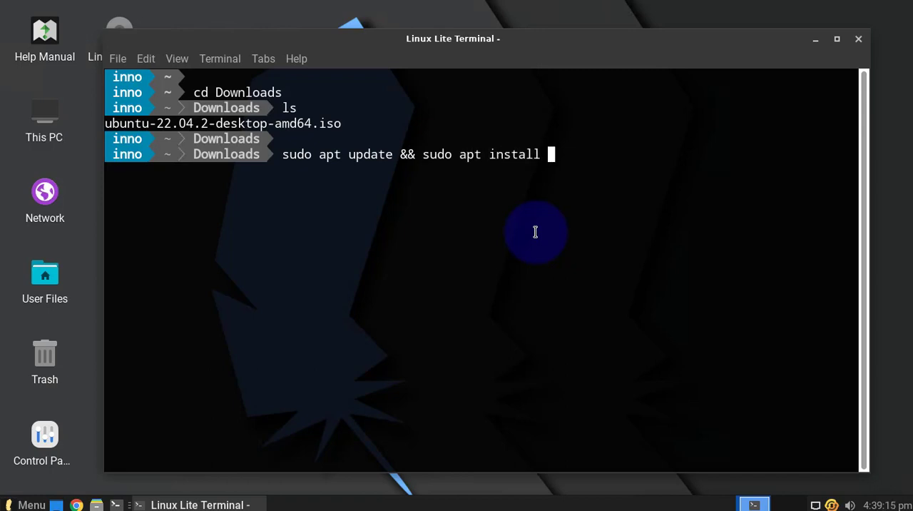
text(virt-)
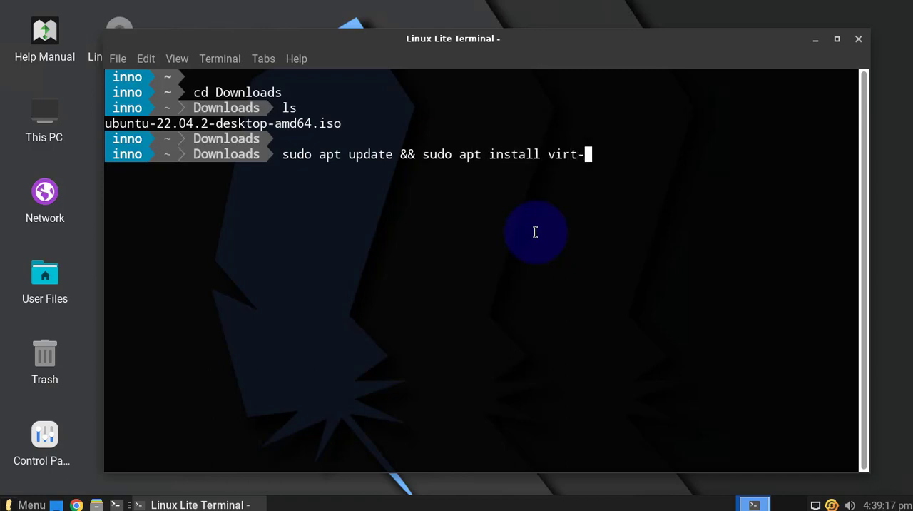
text(manager -y)
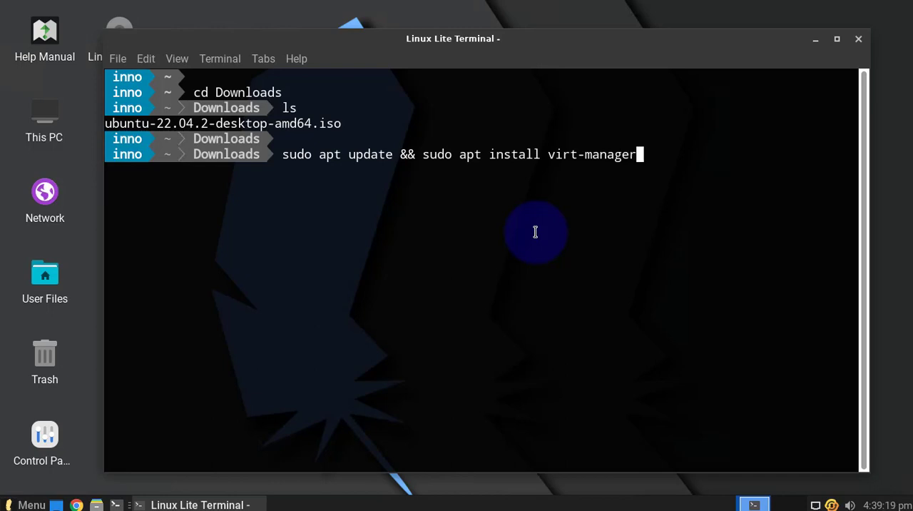
key(Return)
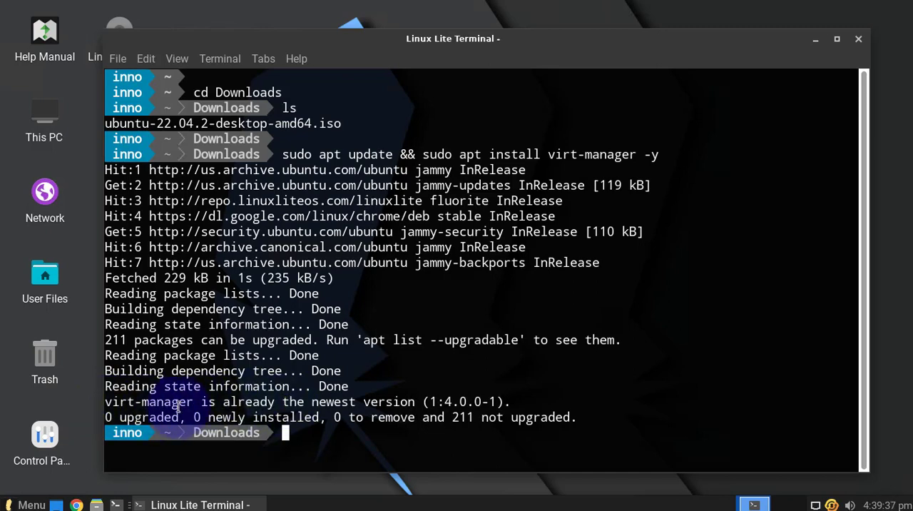
drag(197, 402, 420, 402)
click(337, 428)
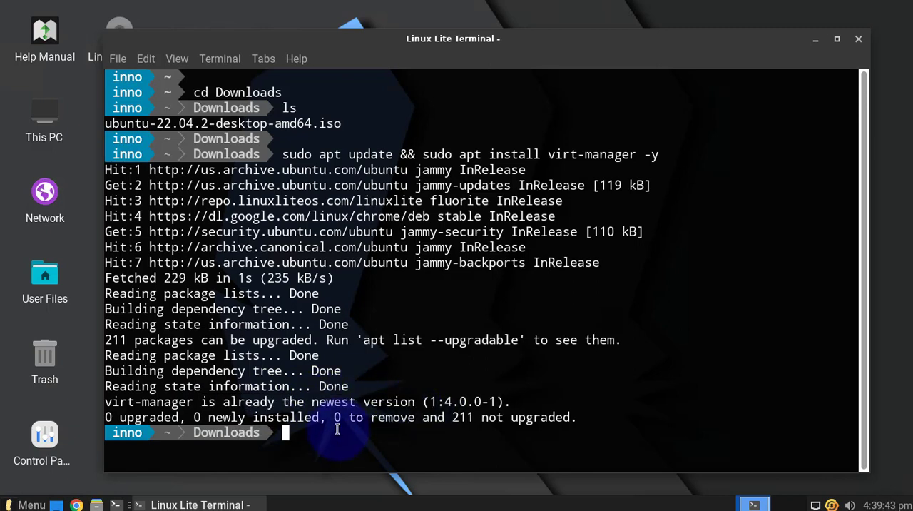
Clear the terminal and launch Virtual Machine Manager with sudo virt-manager, moving its window clear of the screen edge.
text(clear)
key(Return)
text(sudo)
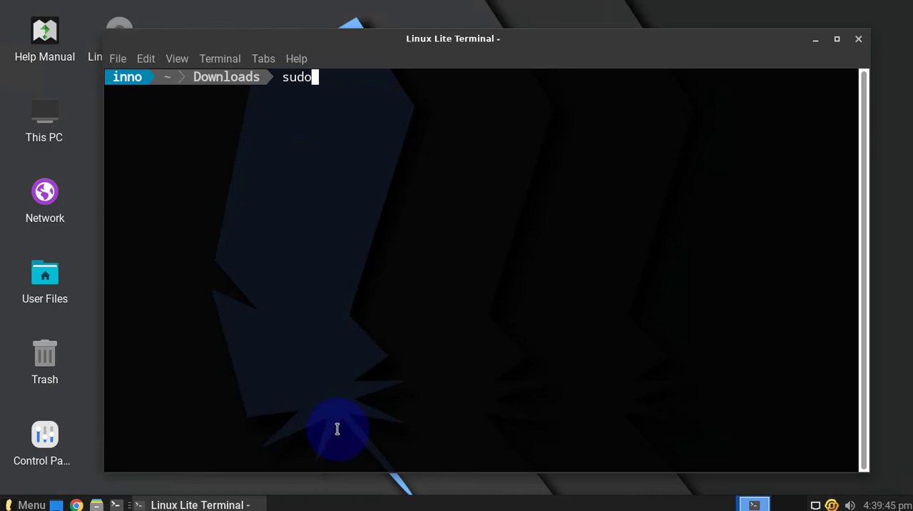
text( virt-manager)
key(Return)
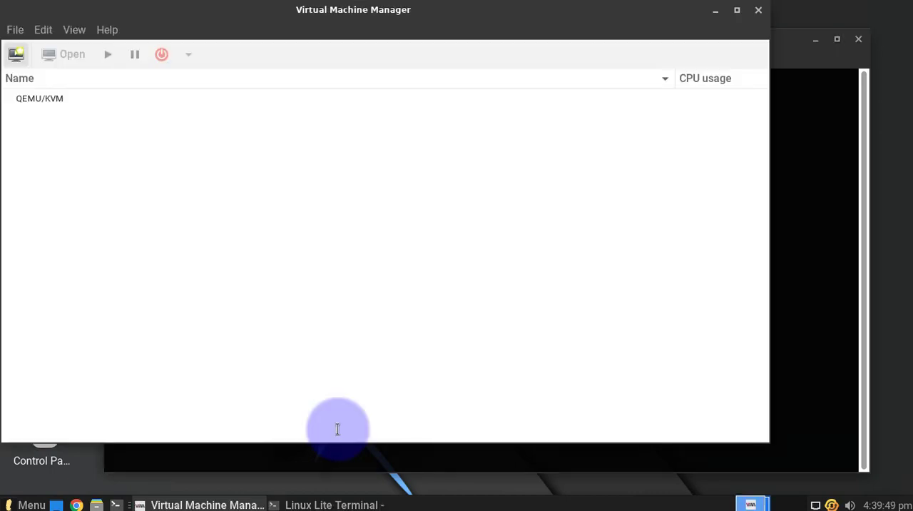
drag(256, 52, 338, 63)
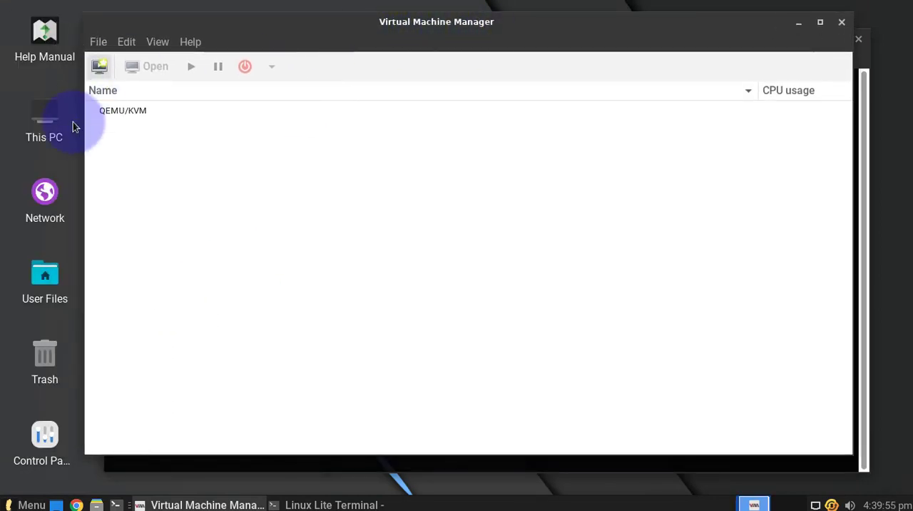
Start creating a new virtual machine that installs from local install media (ISO image or CDROM).
click(98, 68)
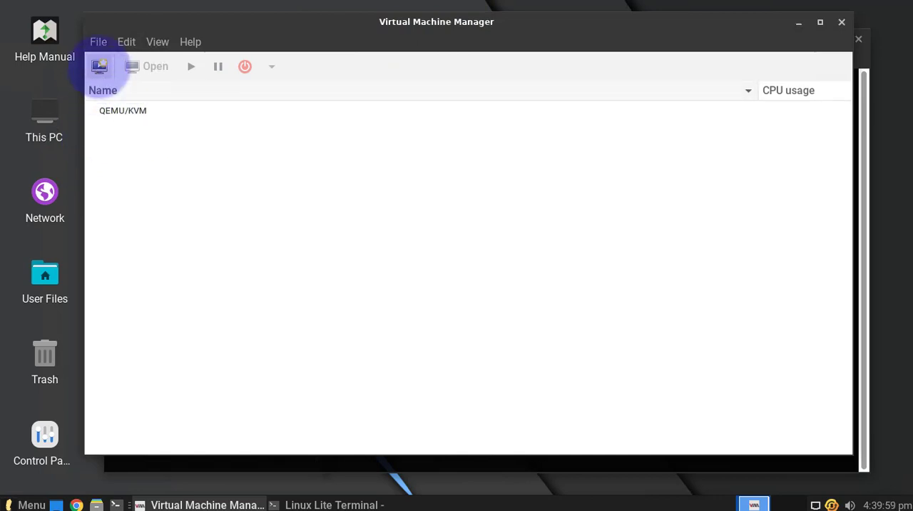
click(99, 68)
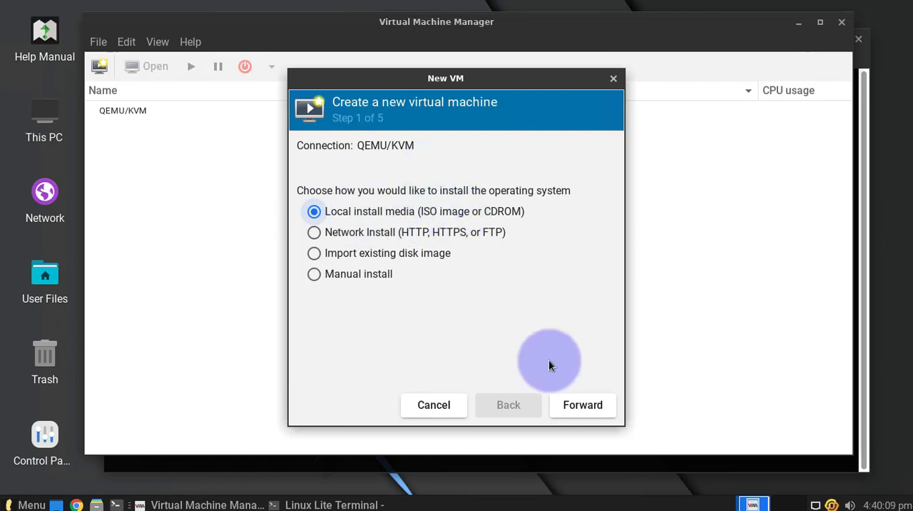
click(575, 409)
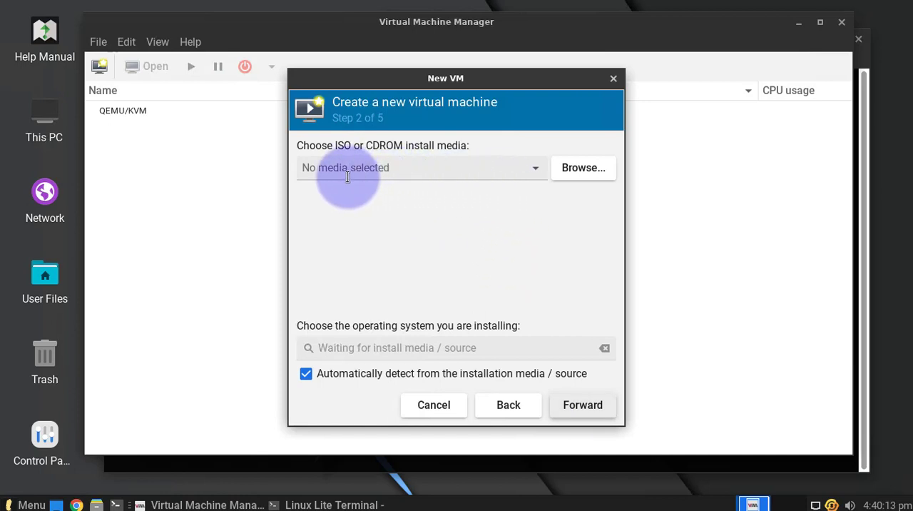
Choose ubuntu-22.04.2-desktop-amd64.iso from the local Downloads folder as the install media for the new virtual machine.
click(575, 171)
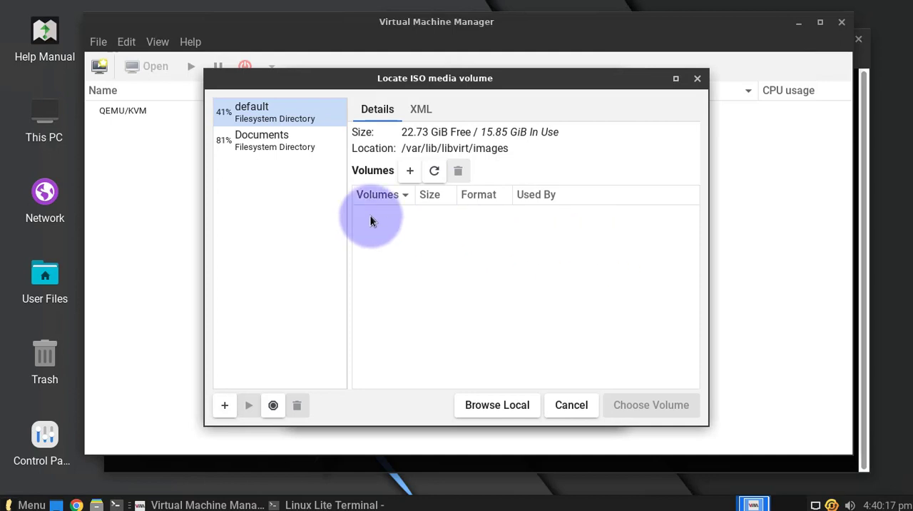
click(492, 406)
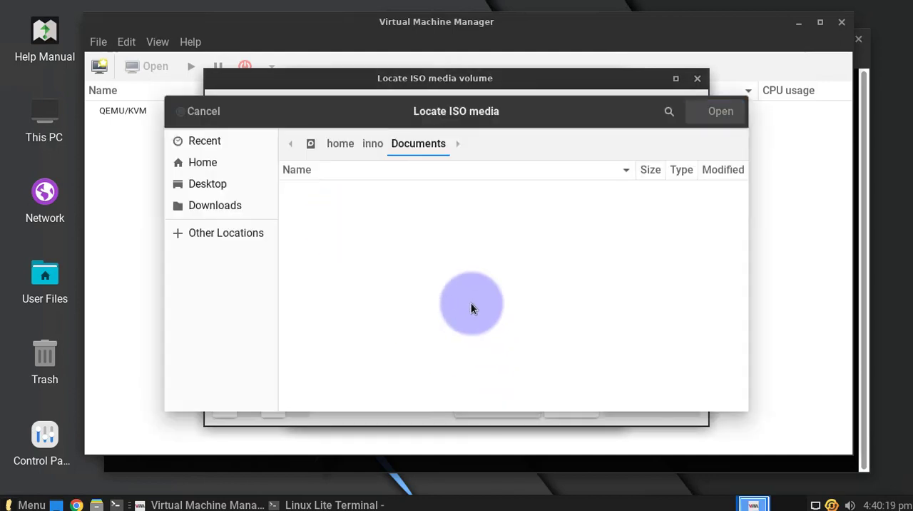
click(212, 205)
click(372, 188)
double_click(385, 189)
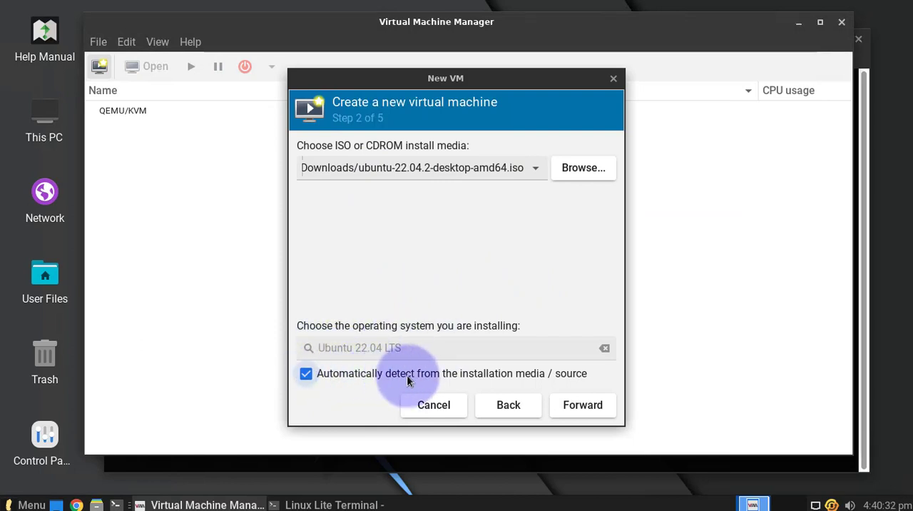
Turn off automatic detection of the operating system, keep Ubuntu 22.04 LTS as the system to install and continue.
click(305, 374)
click(356, 348)
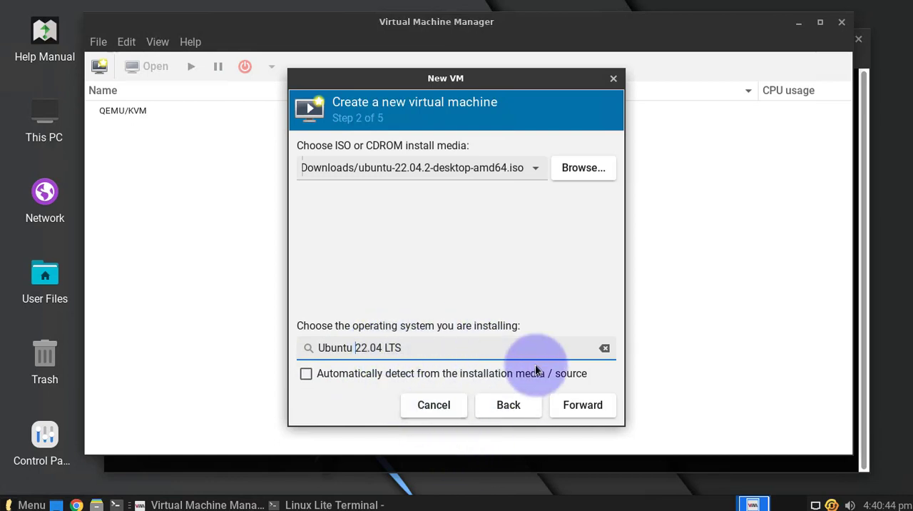
click(583, 406)
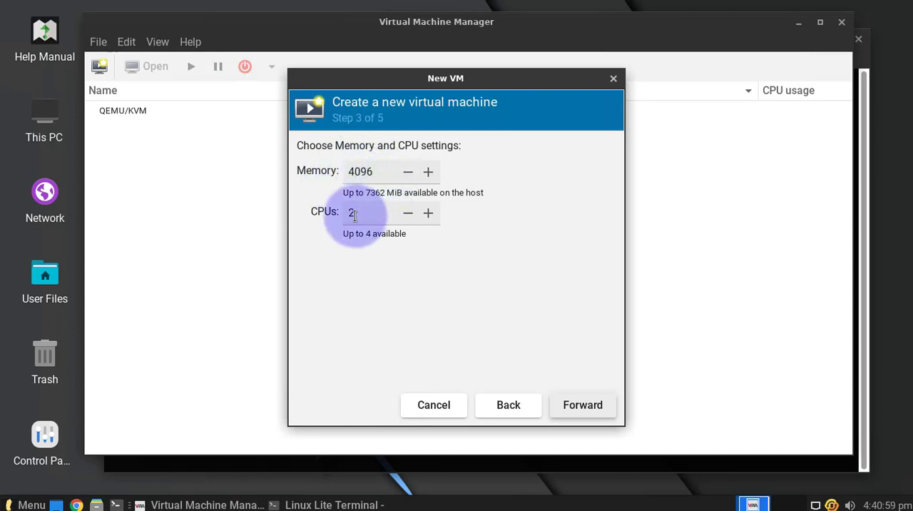
Accept 4096 MiB of memory and 2 CPUs, and set the virtual machine's disk image size to 20 GiB.
click(572, 404)
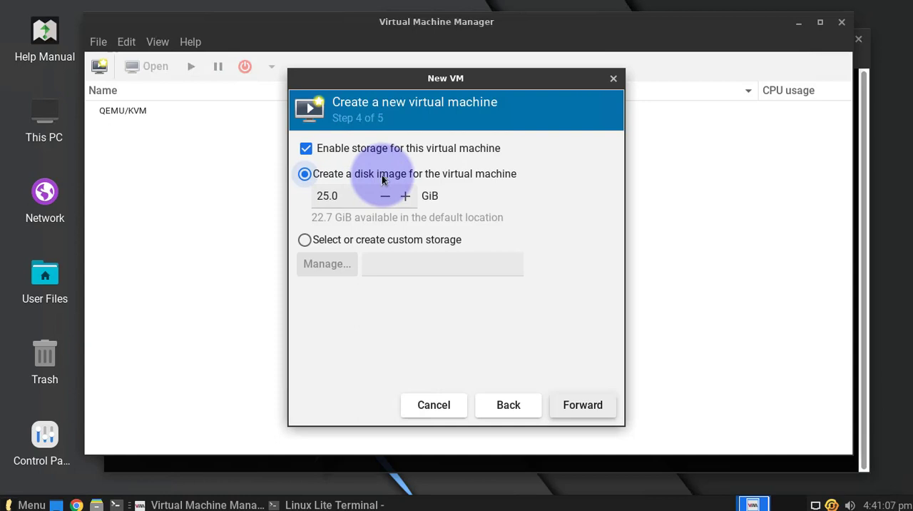
click(332, 200)
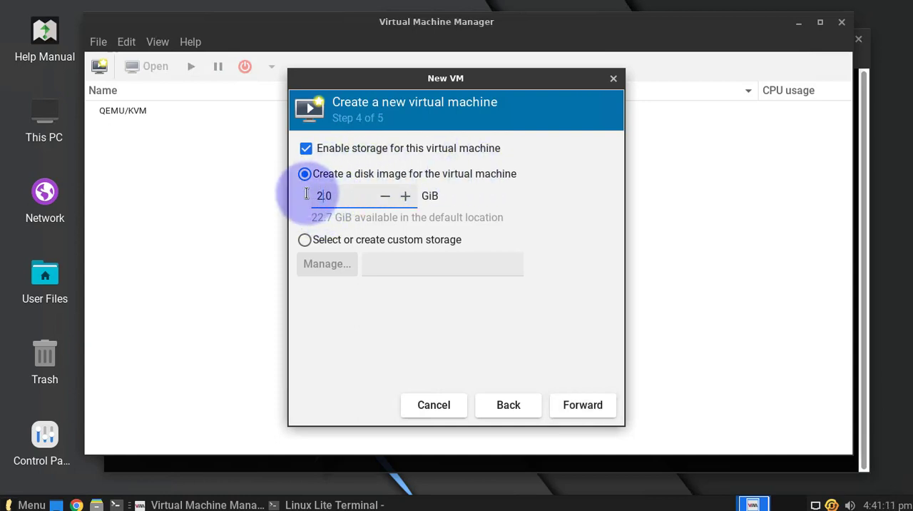
click(560, 403)
Name the virtual machine Ubuntu22.04 with a capital U and finish the wizard to begin the installation.
click(348, 175)
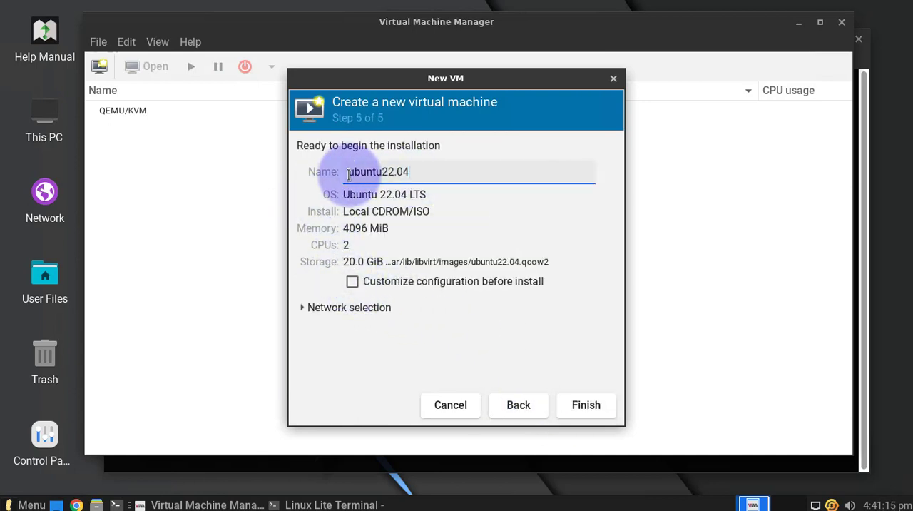
text(Ubuntu)
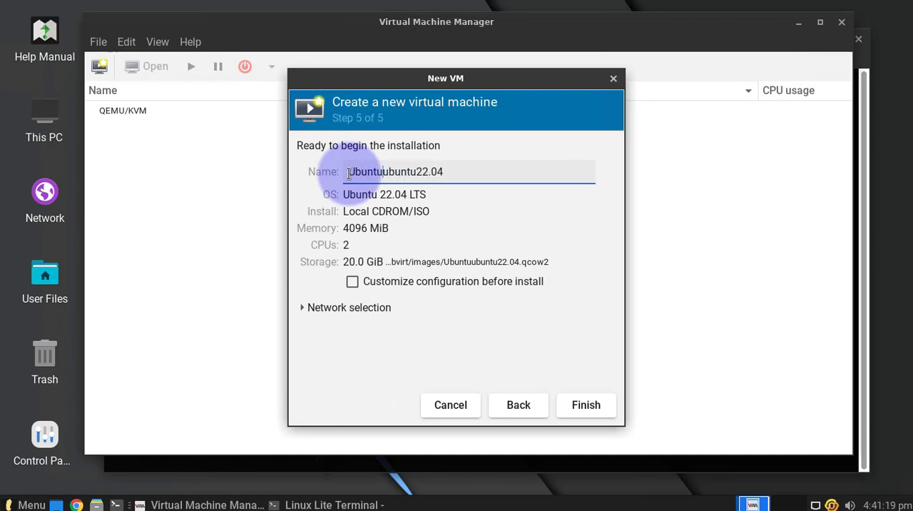
text(-)
key(BackSpace)
key(BackSpace)
key(BackSpace)
key(BackSpace)
key(BackSpace)
key(BackSpace)
key(BackSpace)
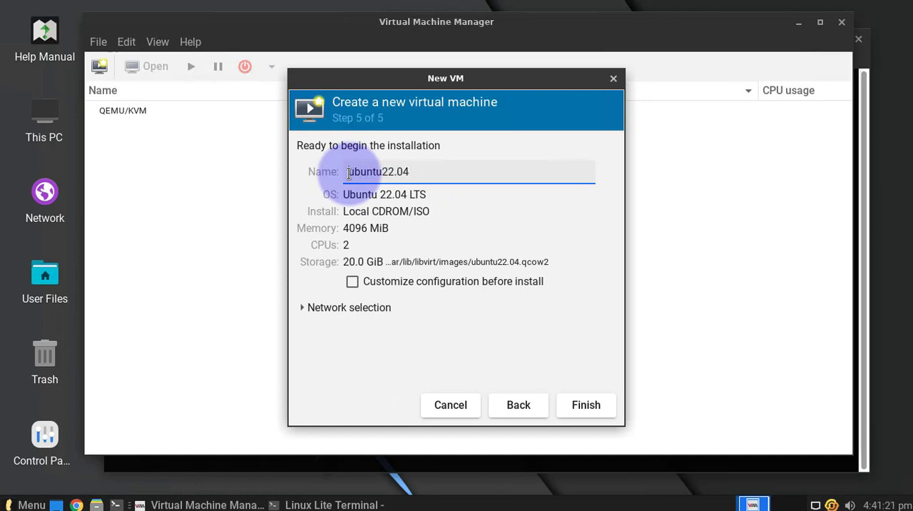
key(Delete)
text(U)
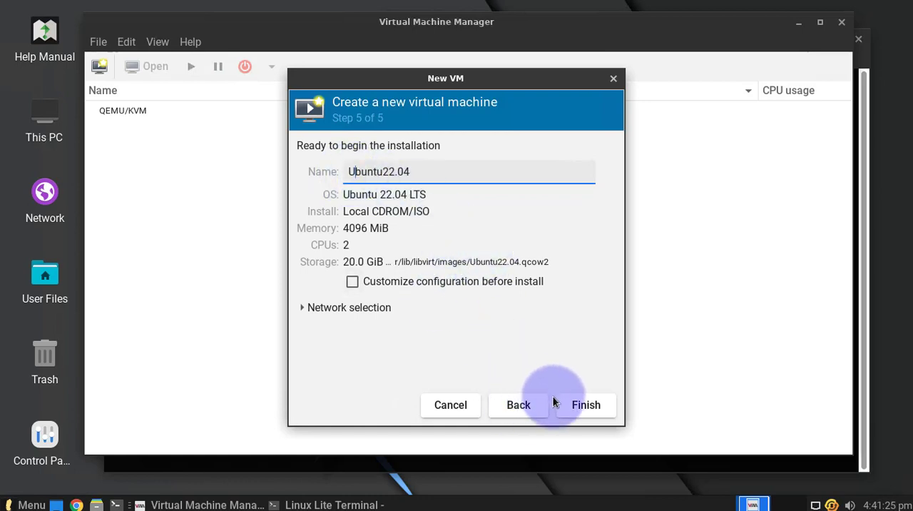
click(583, 406)
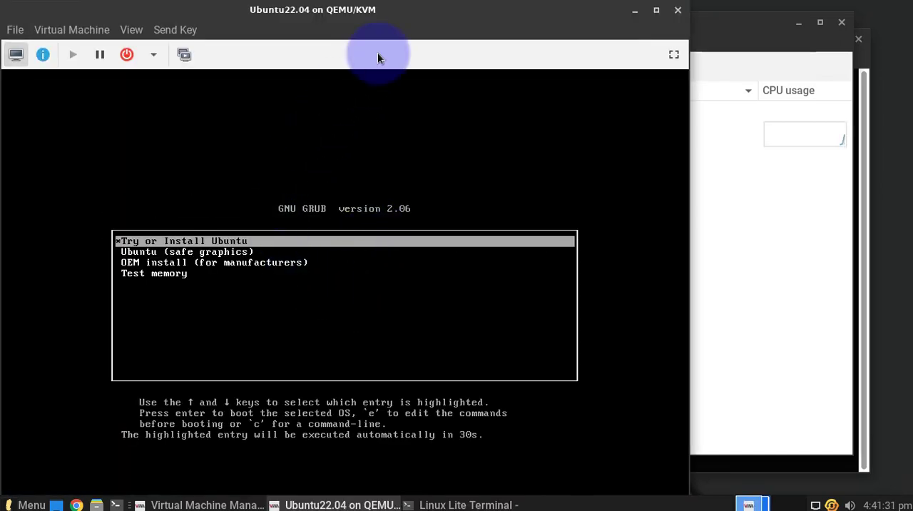
Move the virtual machine's window away from the screen edge and boot Try or Install Ubuntu from its GRUB menu.
drag(391, 25, 454, 29)
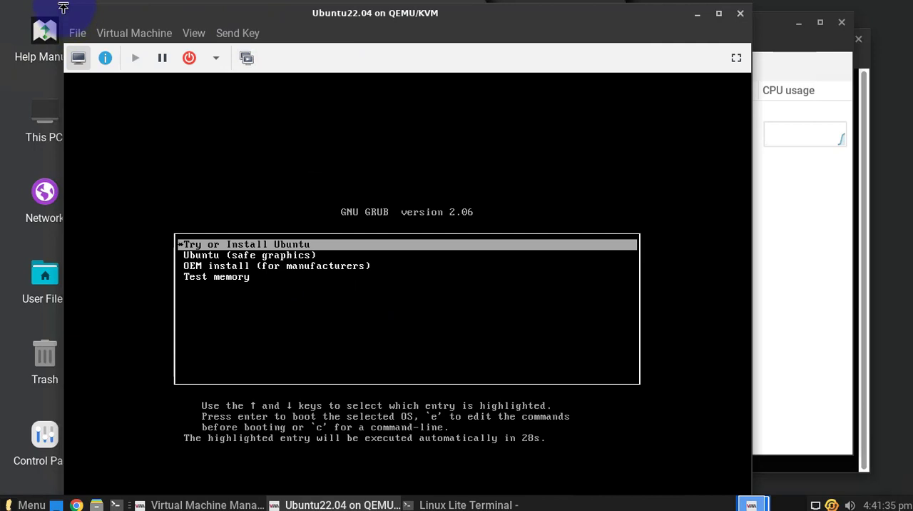
drag(63, 9, 76, 39)
drag(147, 36, 165, 1)
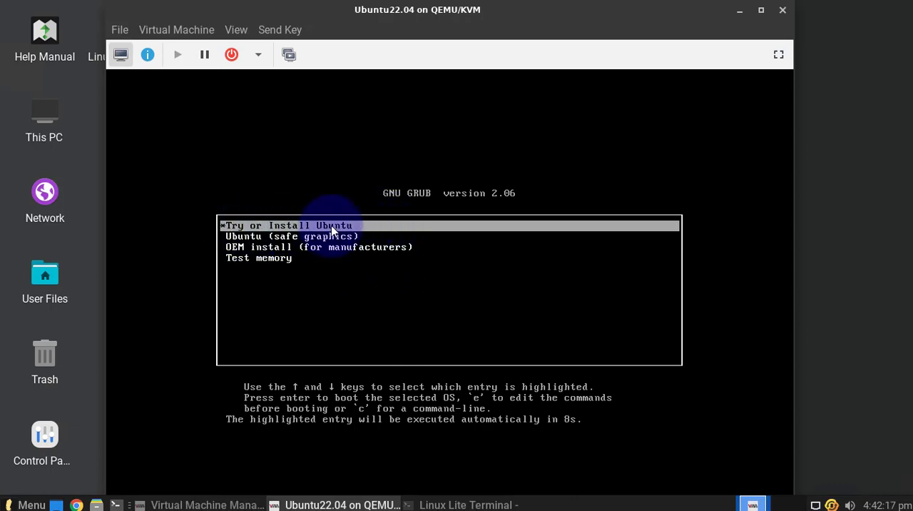
click(542, 173)
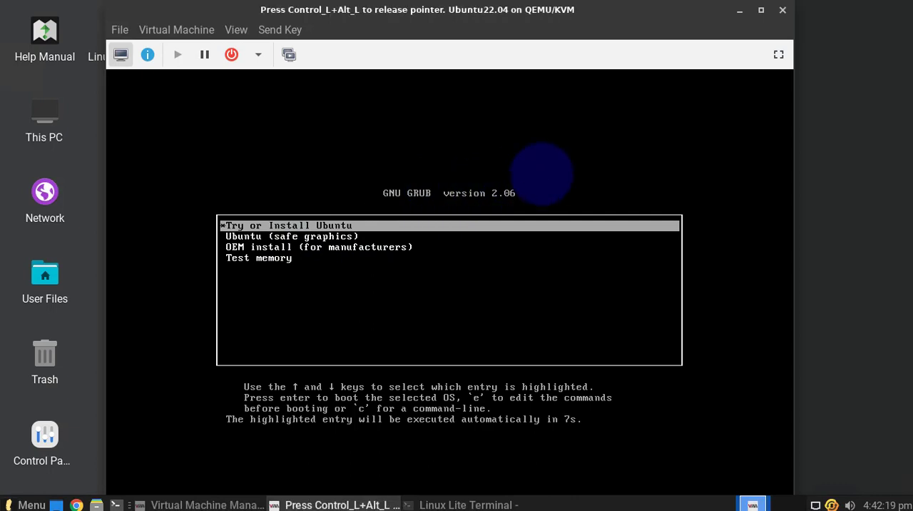
key(Return)
key(ctrl+alt)
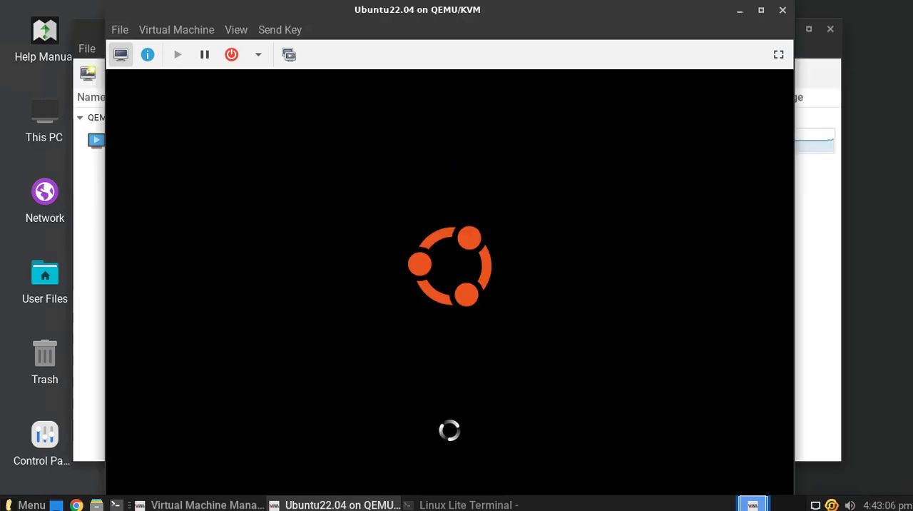
click(557, 233)
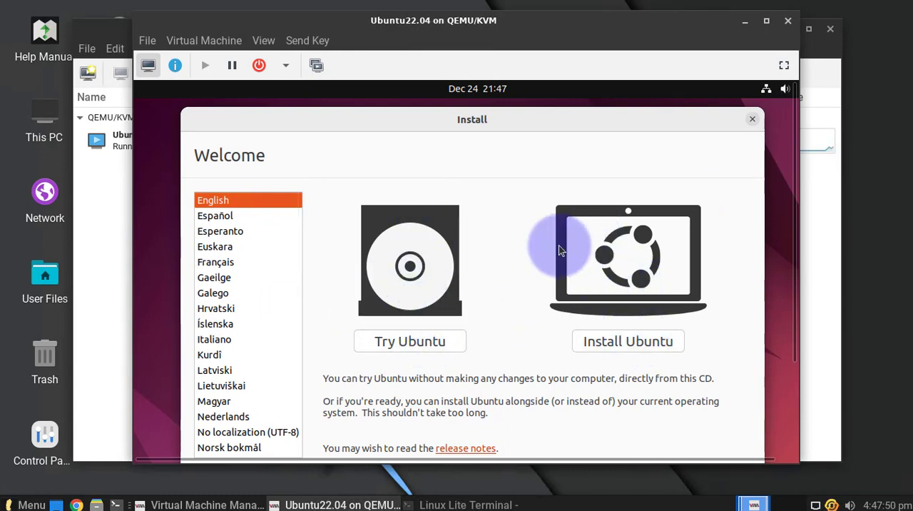
Start installing Ubuntu in English and accept English (US) as the keyboard layout.
drag(795, 261, 786, 291)
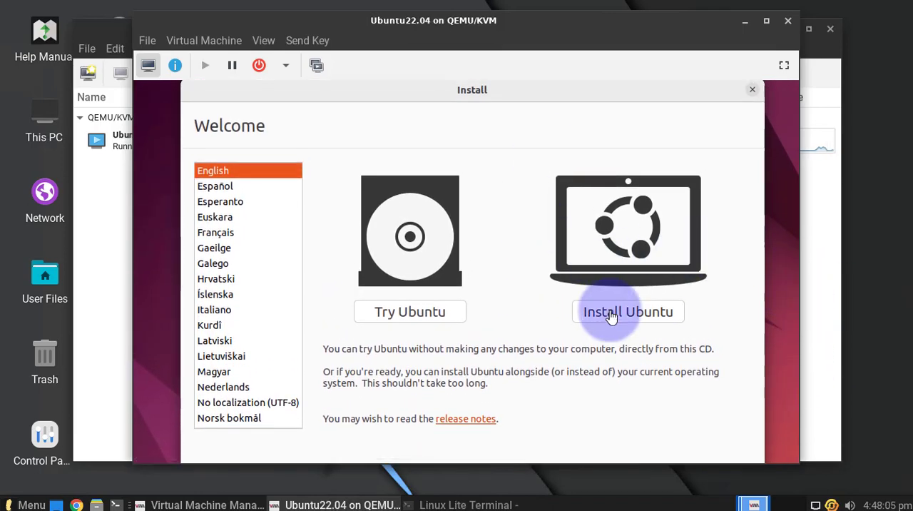
click(611, 317)
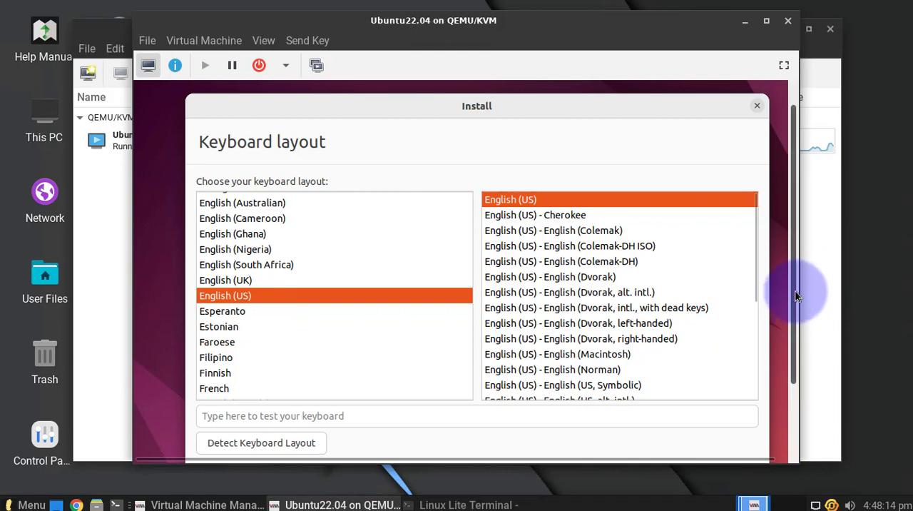
drag(795, 292, 791, 356)
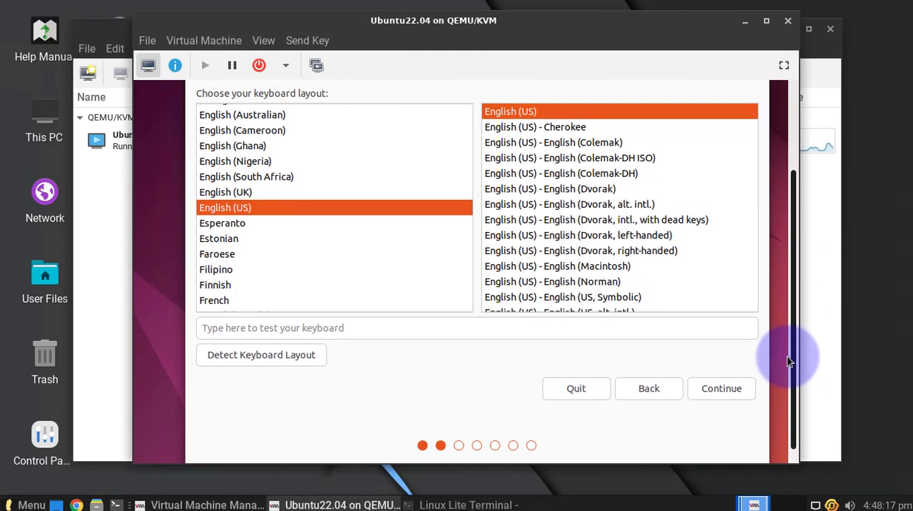
click(709, 397)
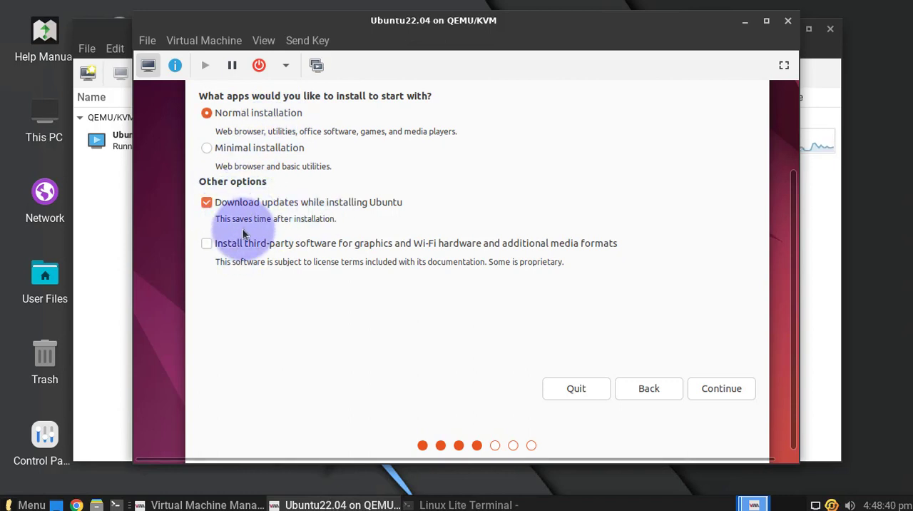
Keep the normal installation, disable downloading updates while installing Ubuntu and continue to the installation type.
click(206, 202)
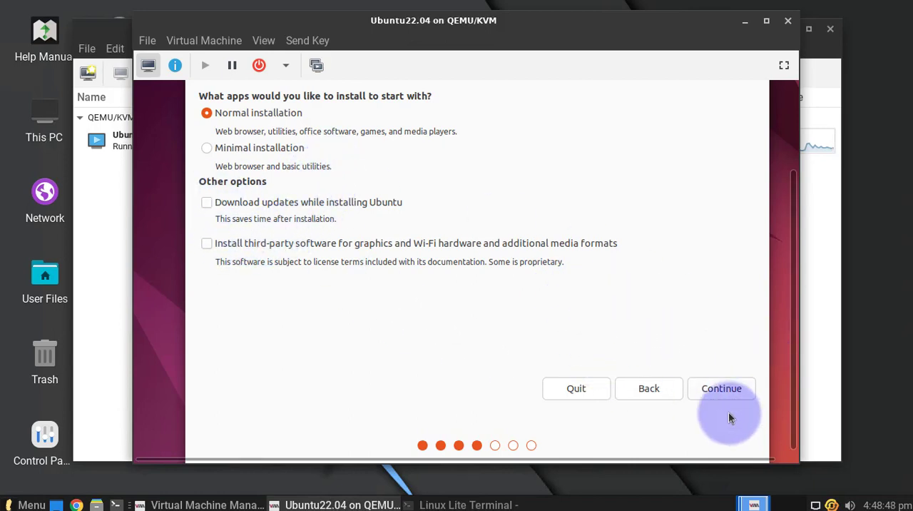
click(718, 388)
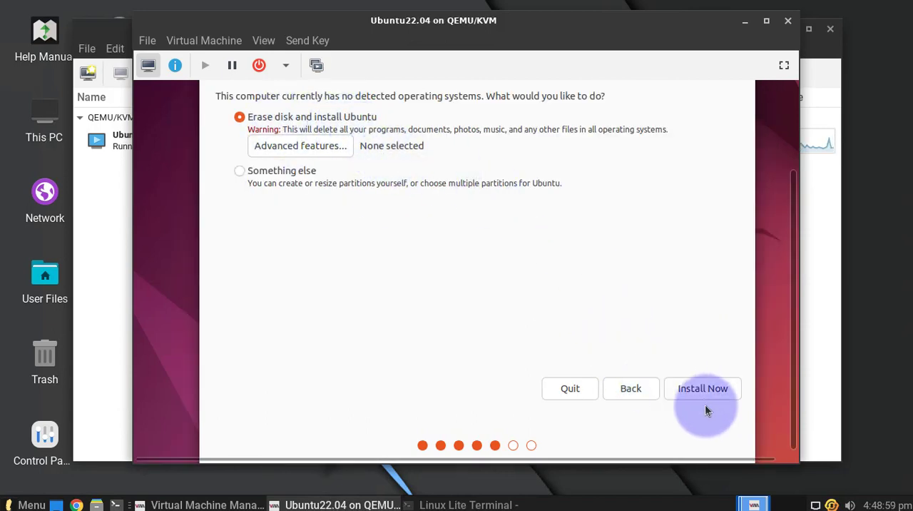
Install with Erase disk and install Ubuntu, write the changes to the virtual disk and accept the New York time zone.
click(702, 386)
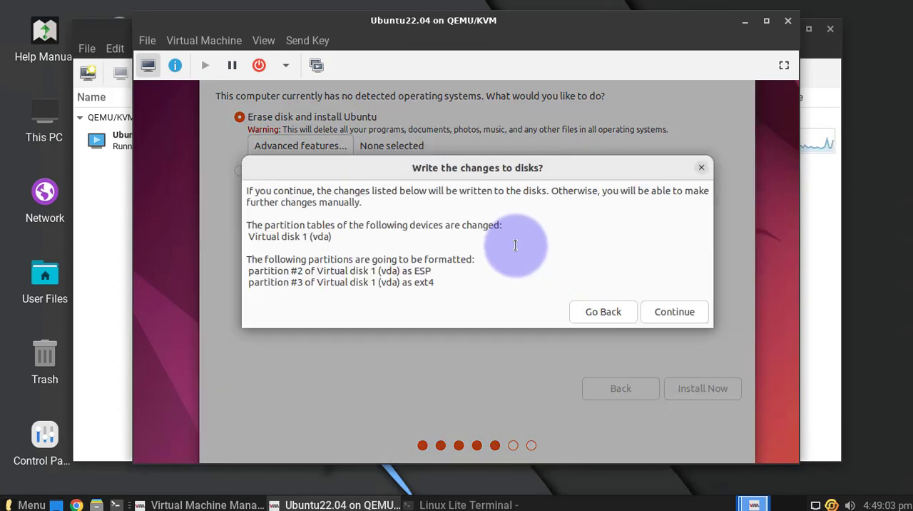
click(663, 314)
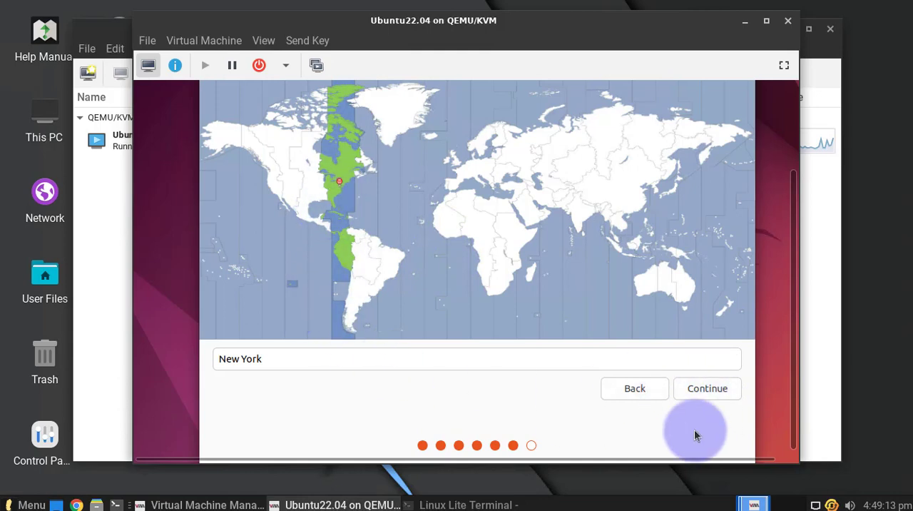
click(693, 394)
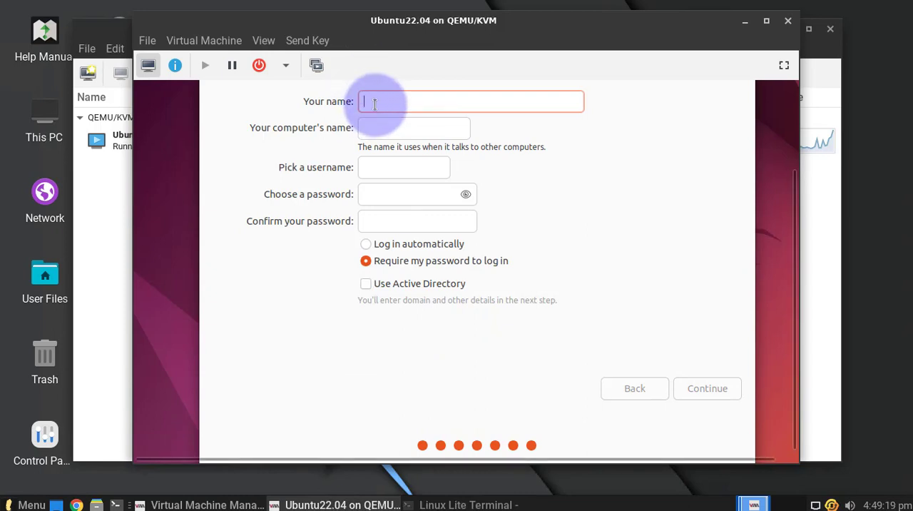
Enter the account holder's name and set the computer's name to the username followed by -Ubuntu.
text(Inno)
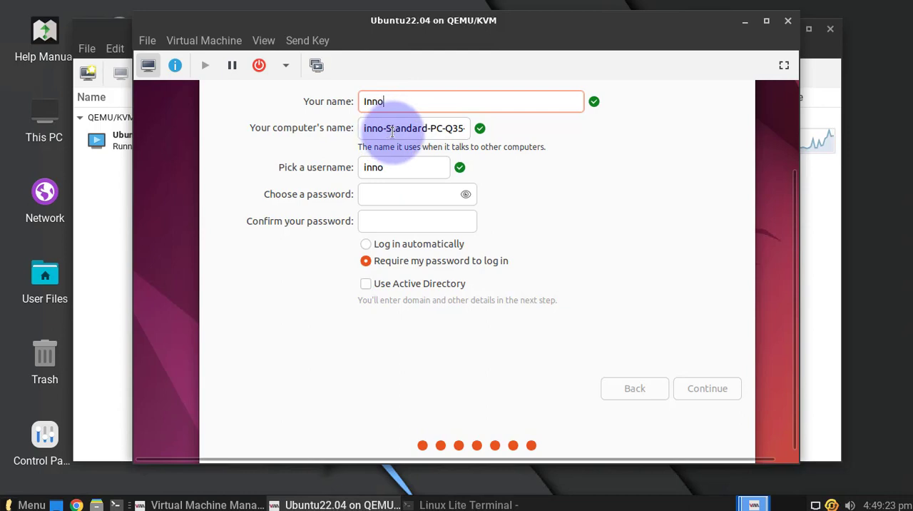
drag(386, 128, 501, 131)
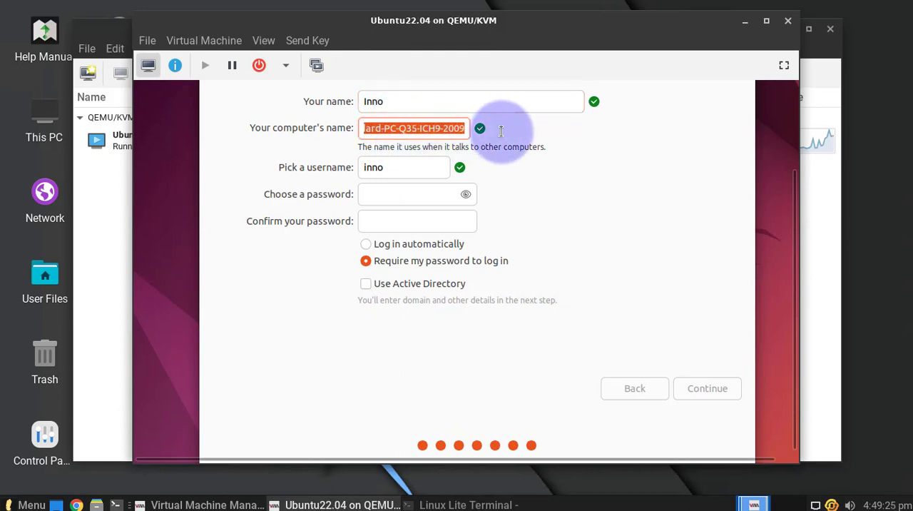
key(BackSpace)
text(Ubuntu)
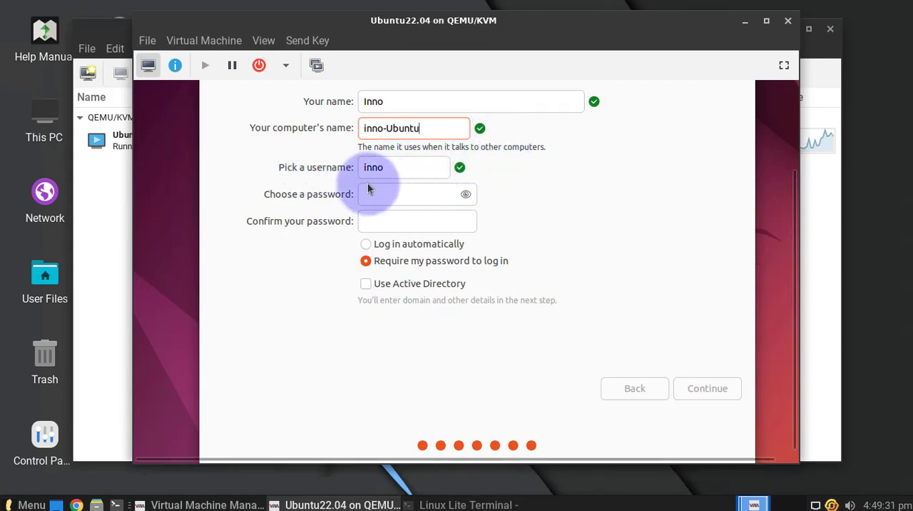
Enter and confirm the account password, choose to log in automatically and continue with the installation.
click(382, 194)
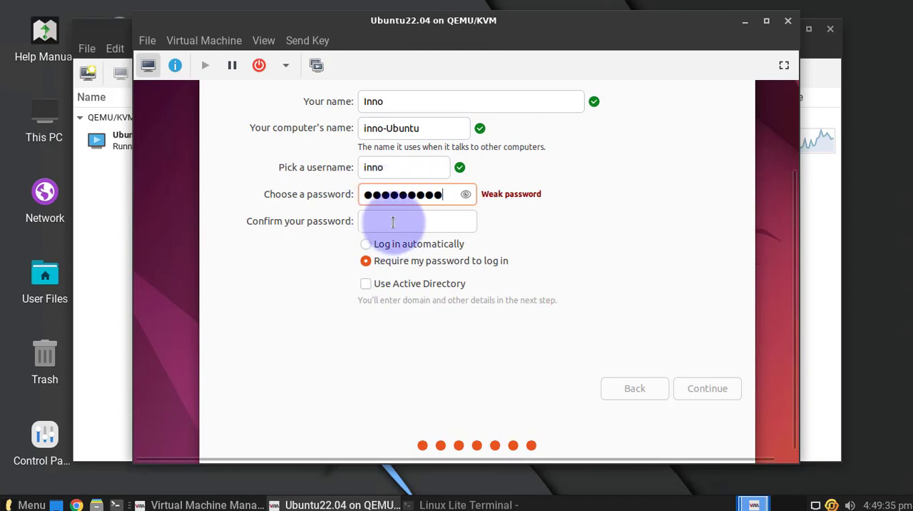
click(393, 221)
text(●●●●●●●●●)
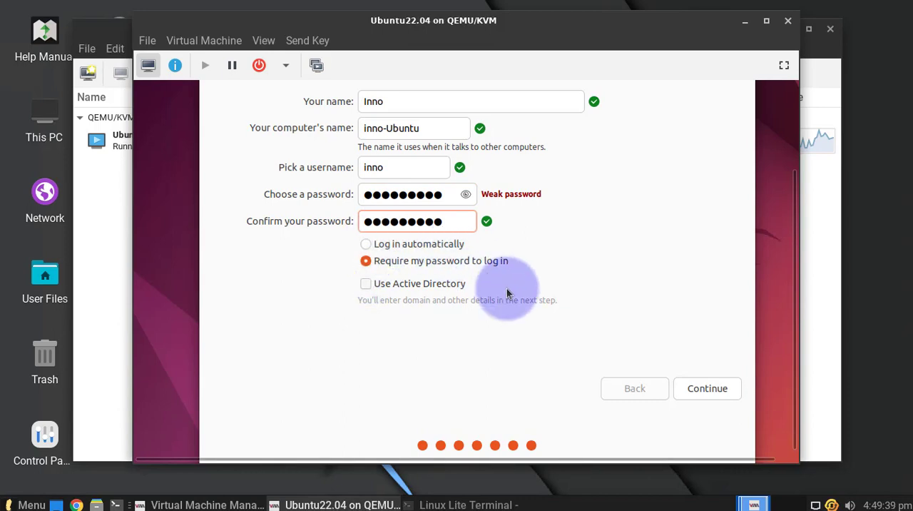
click(366, 244)
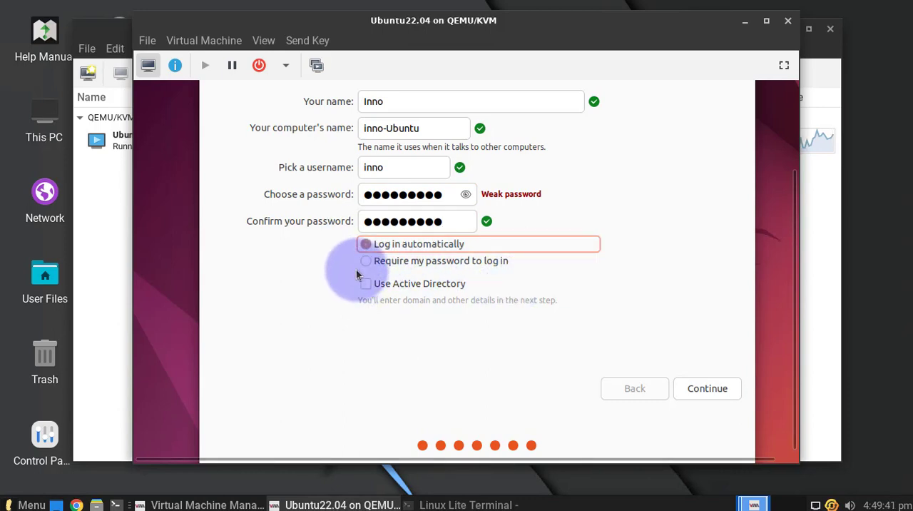
click(708, 394)
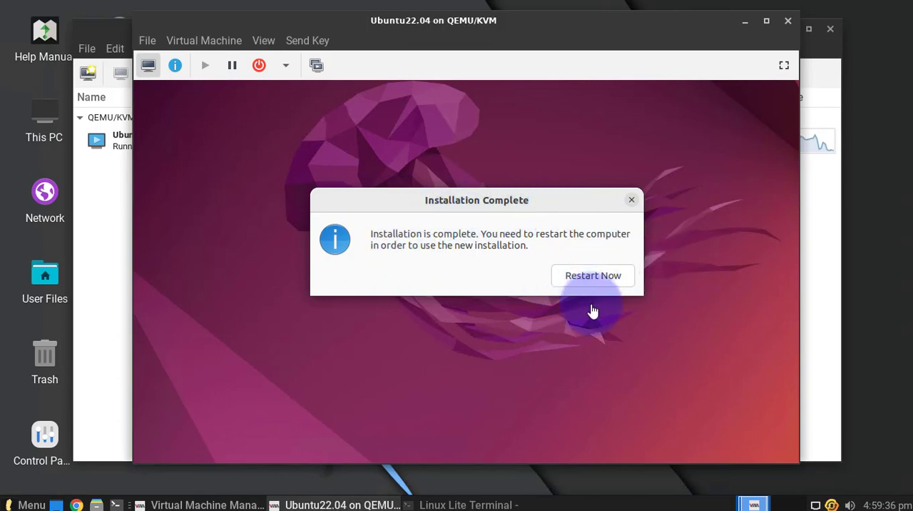
Restart the virtual machine into the installed Ubuntu and skip connecting online accounts and enabling Ubuntu Pro.
click(589, 280)
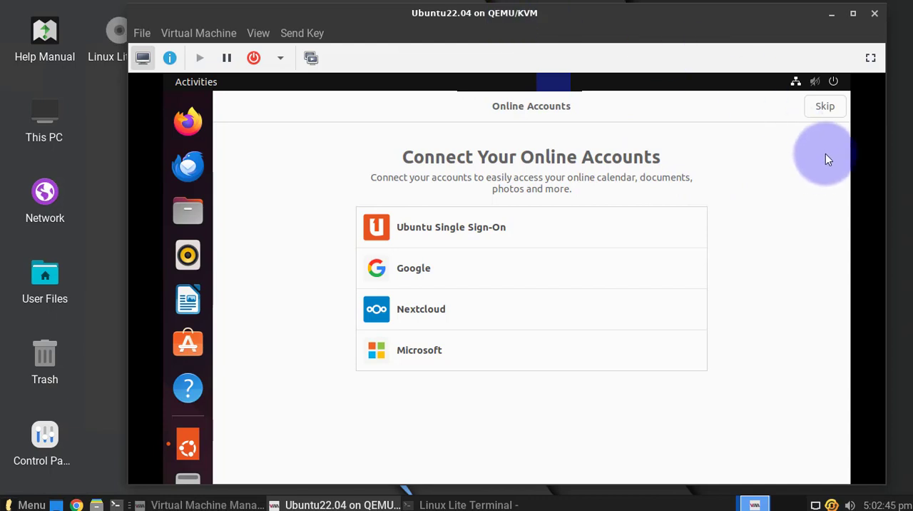
click(825, 108)
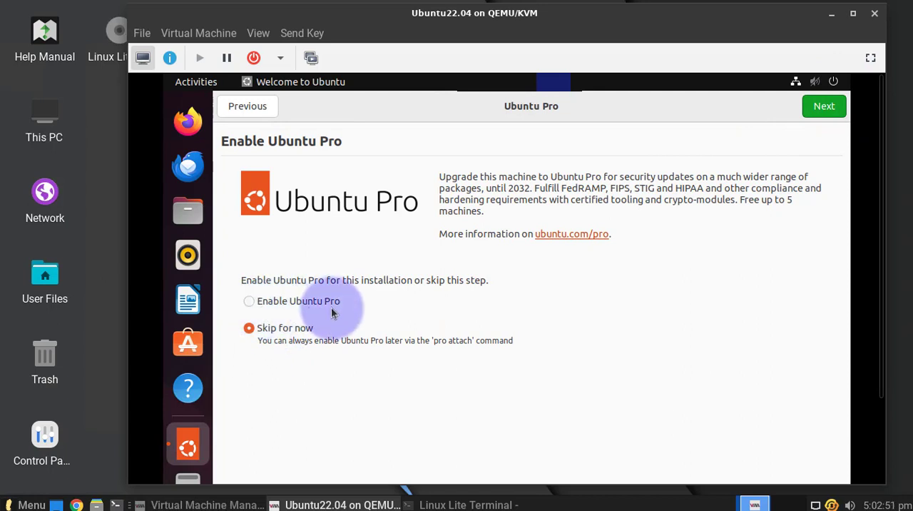
click(823, 106)
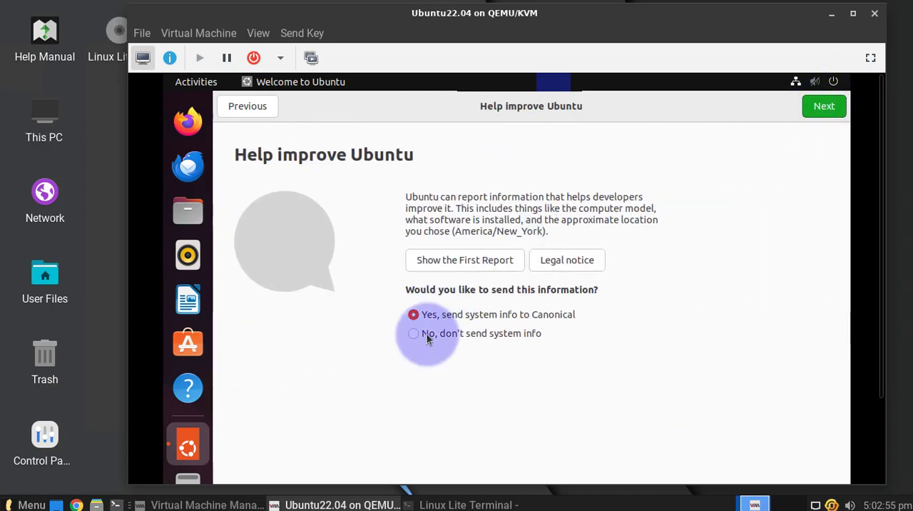
Choose not to send system info to Canonical and force the unresponsive Welcome to Ubuntu application to quit.
click(416, 335)
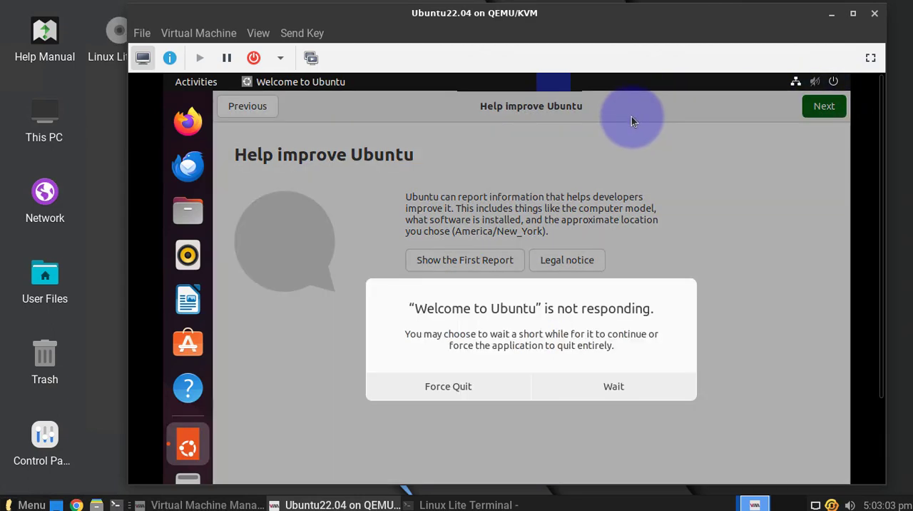
click(428, 388)
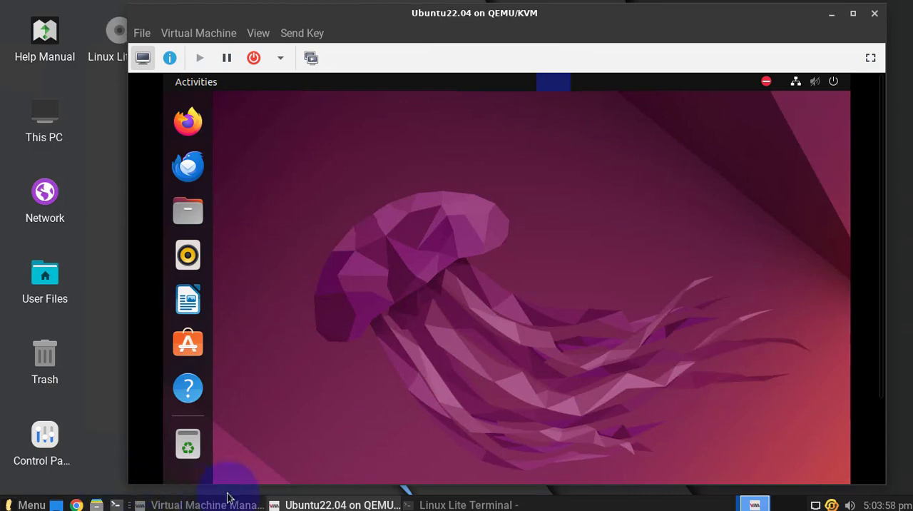
Switch to the Virtual Machine Manager window and check the Ubuntu22.04 machine's entry in the list.
click(209, 505)
click(114, 146)
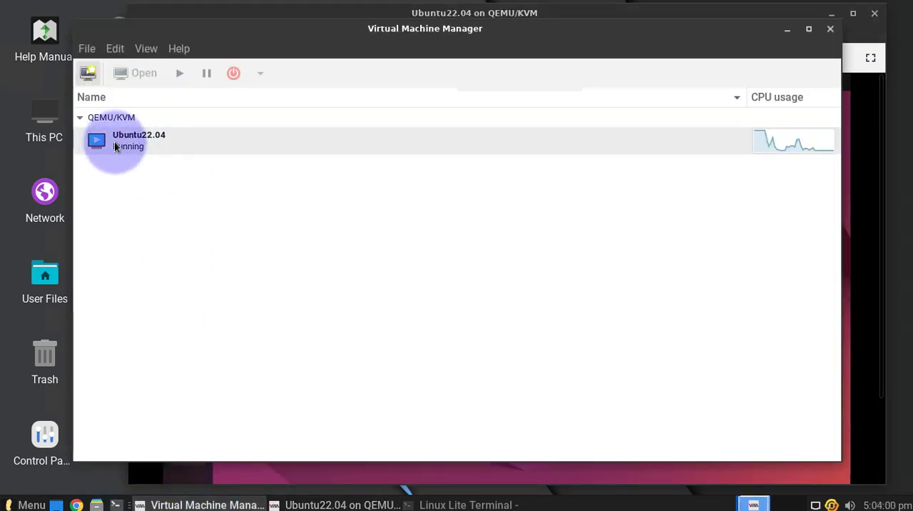